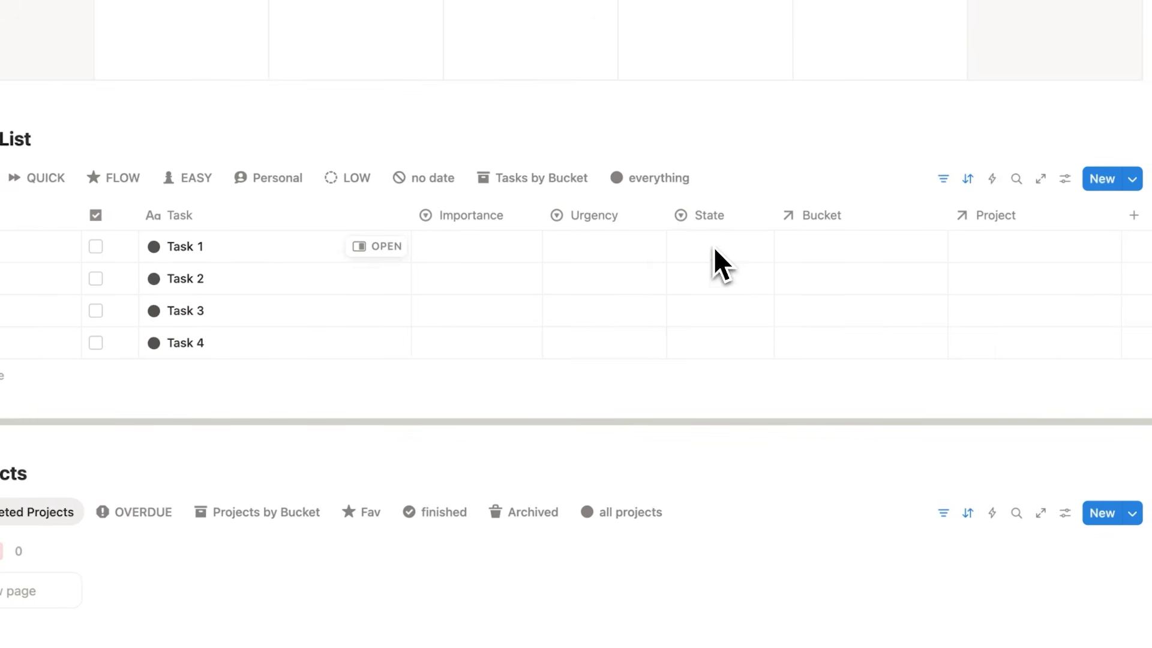
Fill My Task List with Task 1 to Task 4, setting State to Flow for the first three and Easy for Task 4.
click(714, 247)
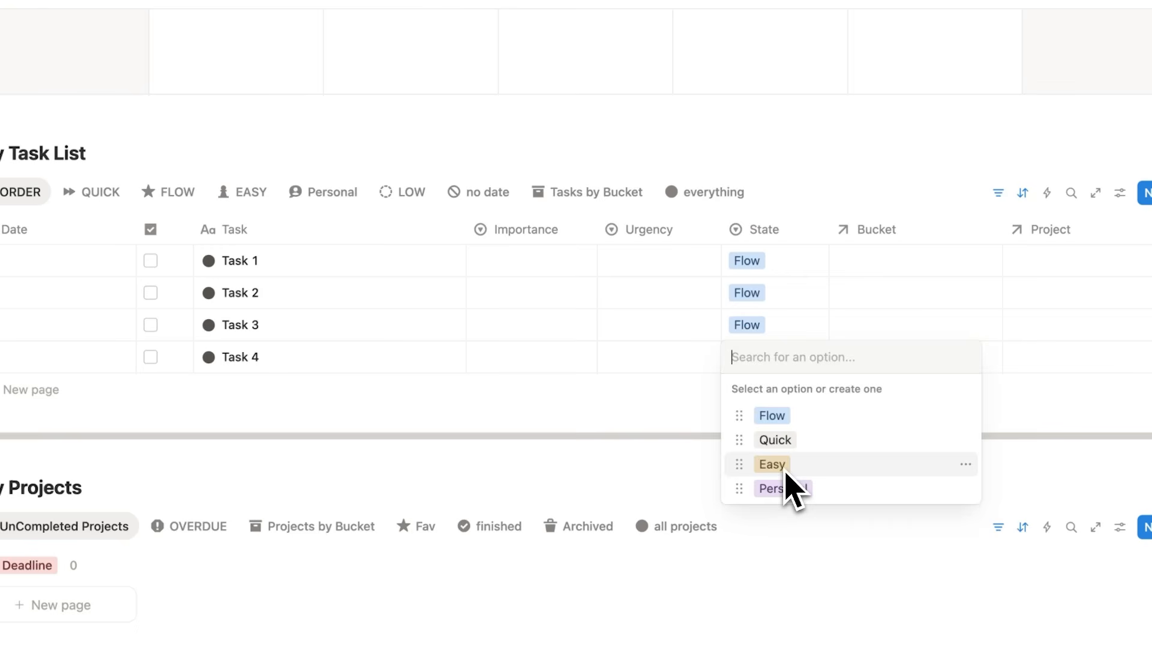
click(786, 472)
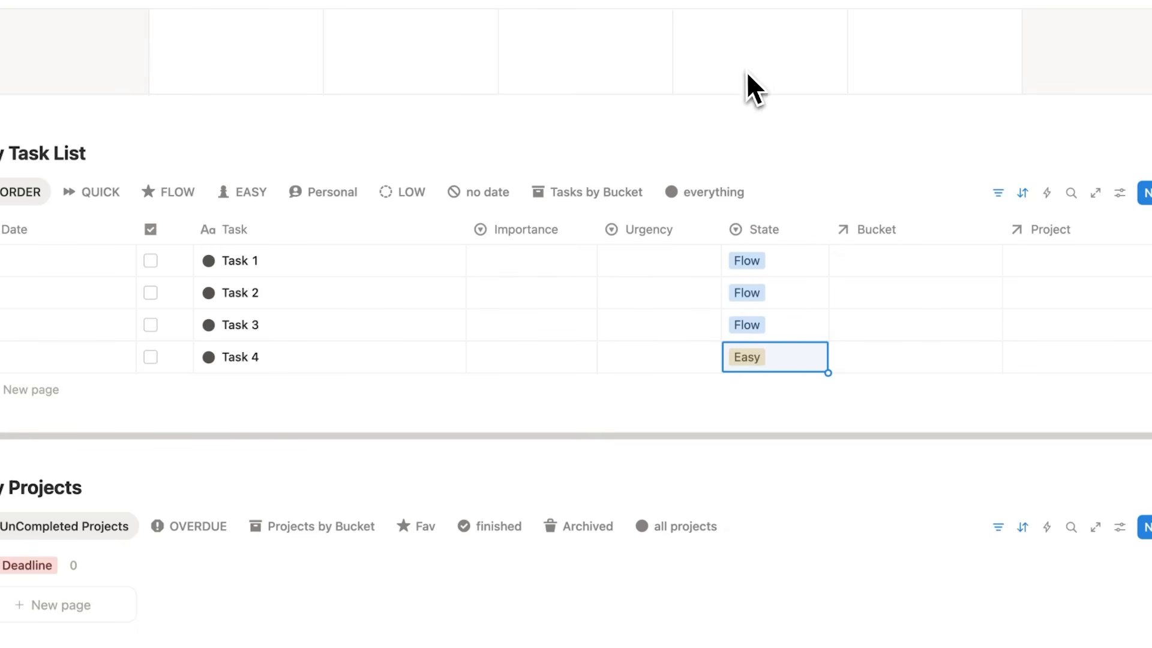
Date all four tasks October 20, 2025, and move Task 3 to October 21 in the week calendar.
scroll(636, 222, up, 5)
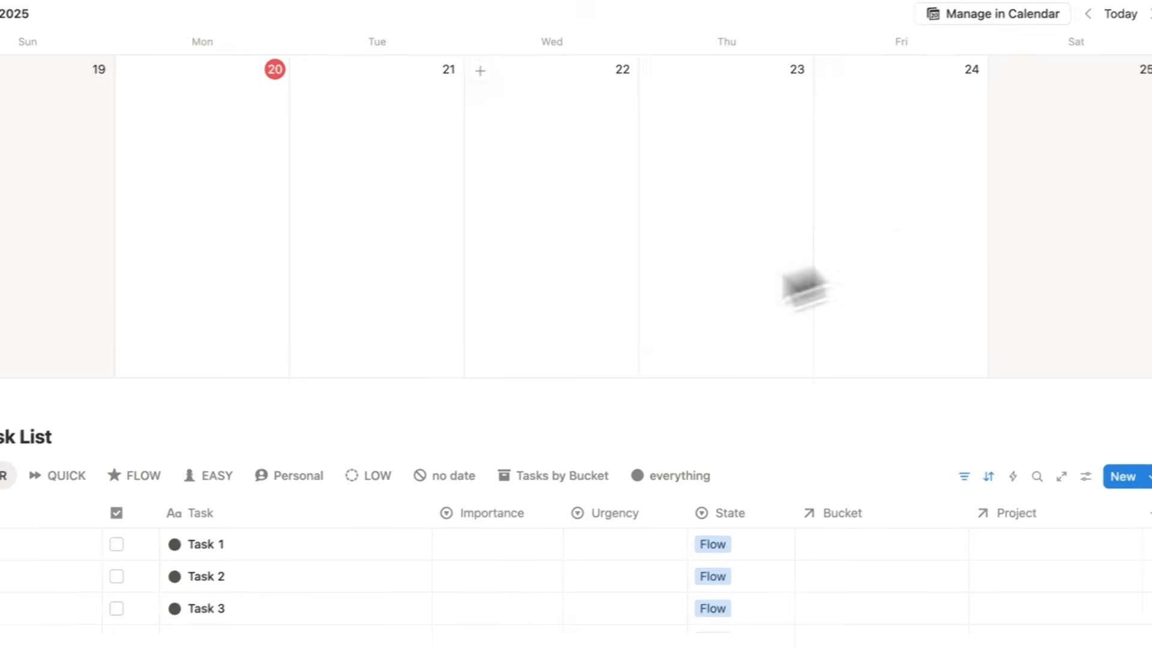
click(27, 545)
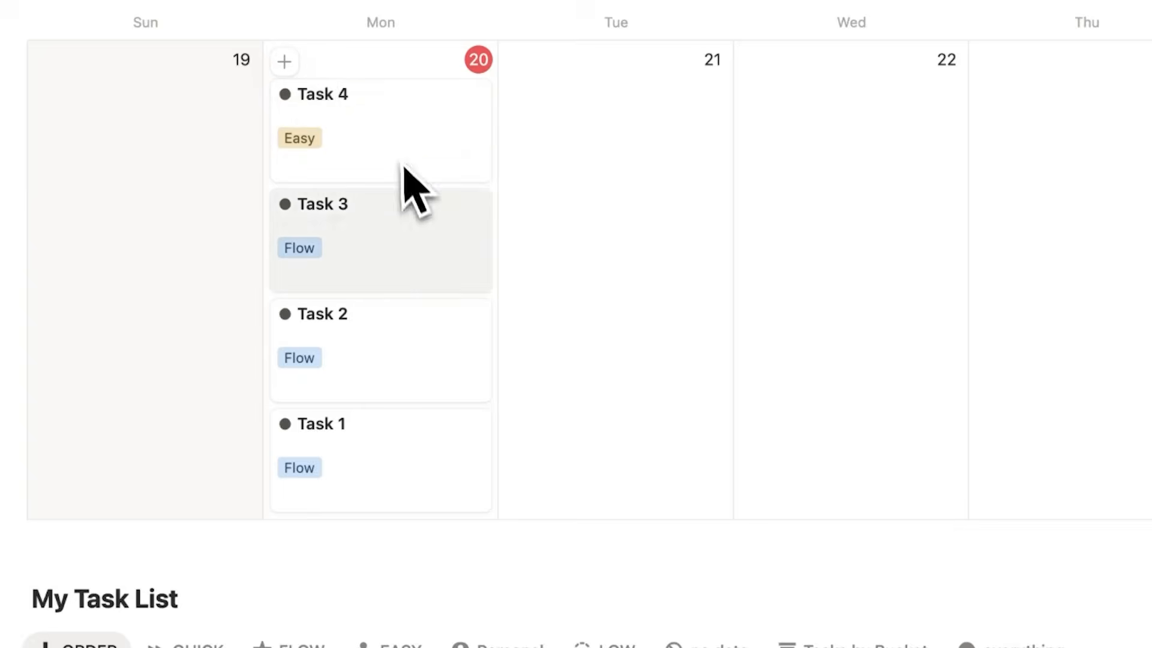
drag(405, 277, 441, 281)
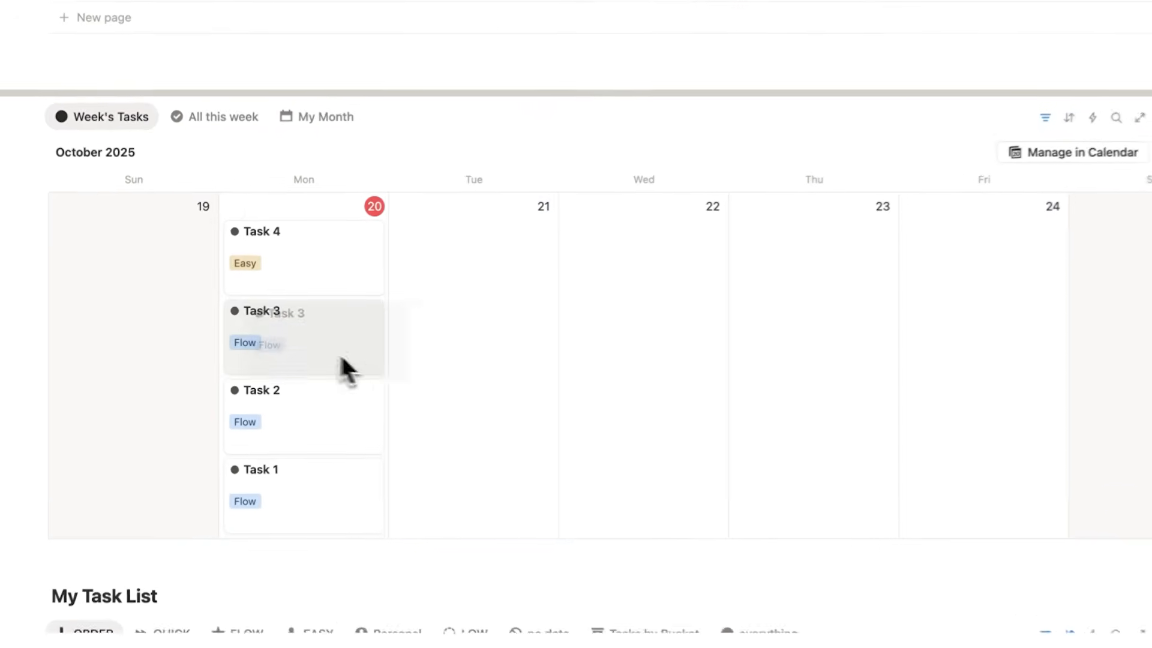
drag(341, 358, 483, 306)
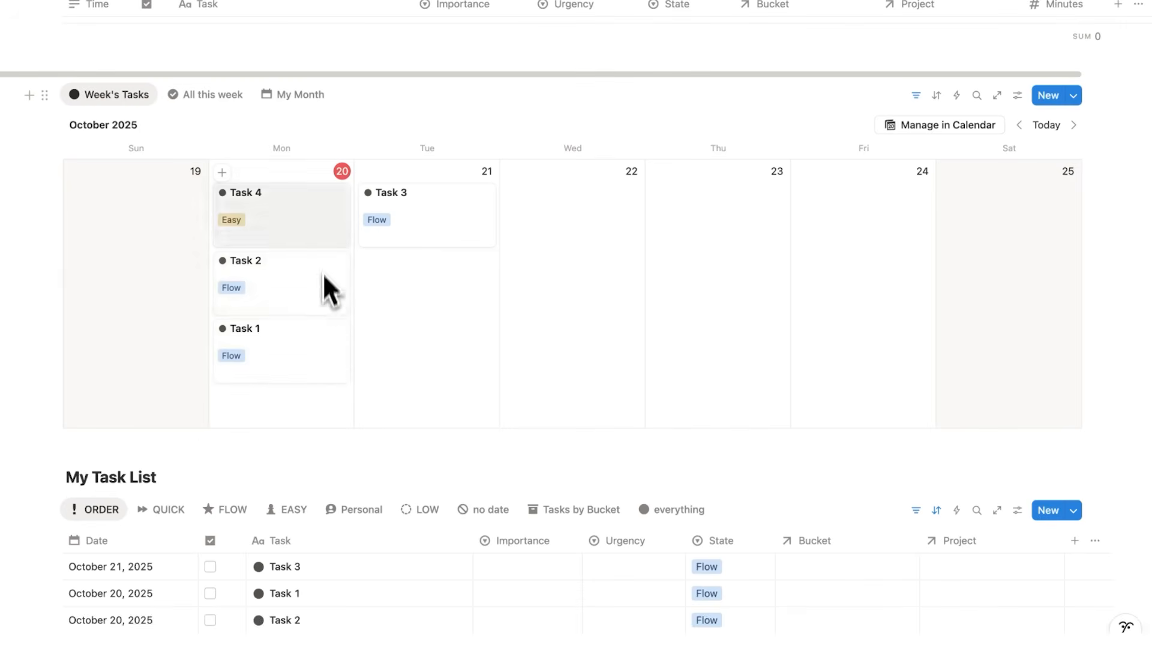
In My Task List, set Task 3's Importance to Not Important and its Urgency to Not Urgent.
scroll(406, 177, down, 10)
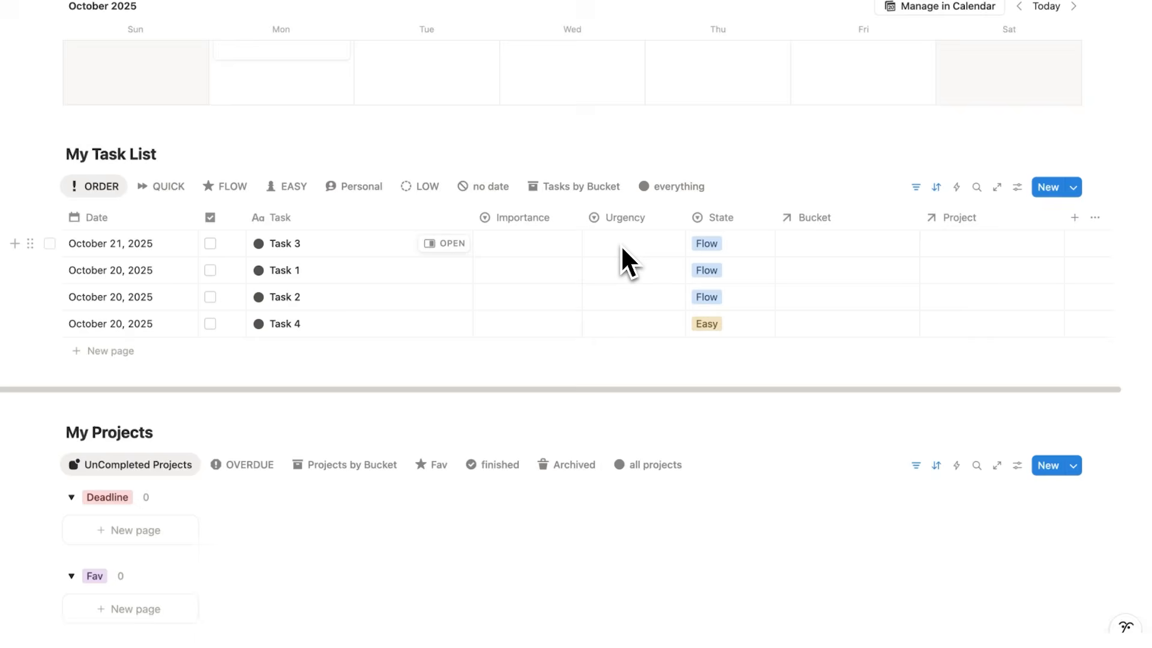
click(554, 246)
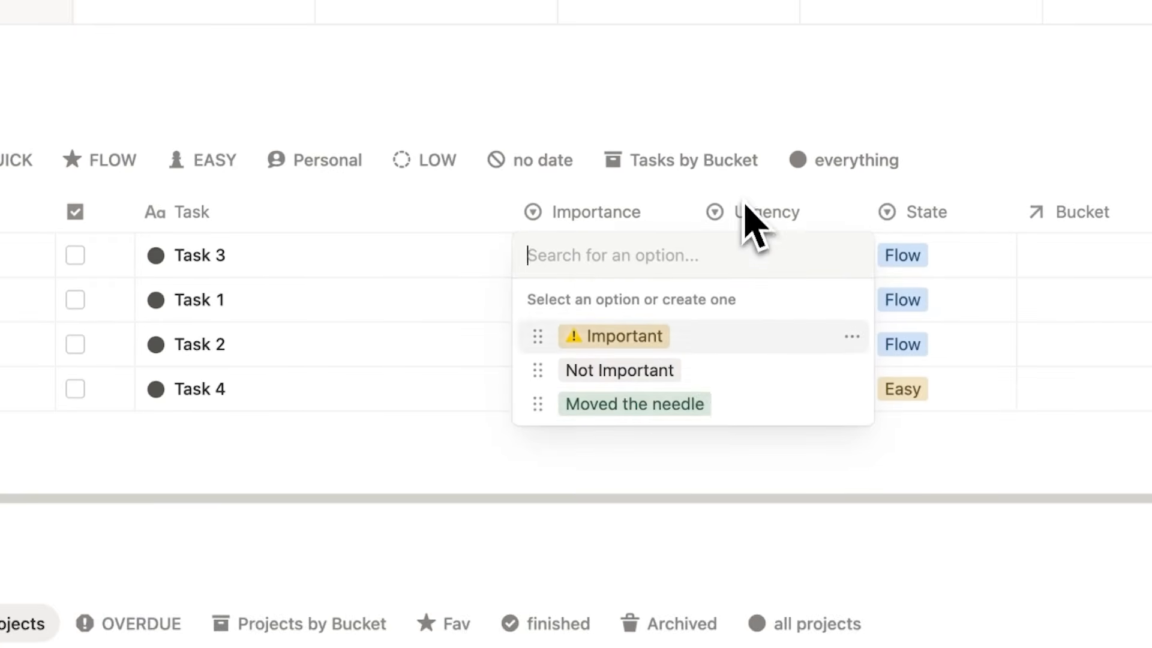
key(Escape)
click(765, 264)
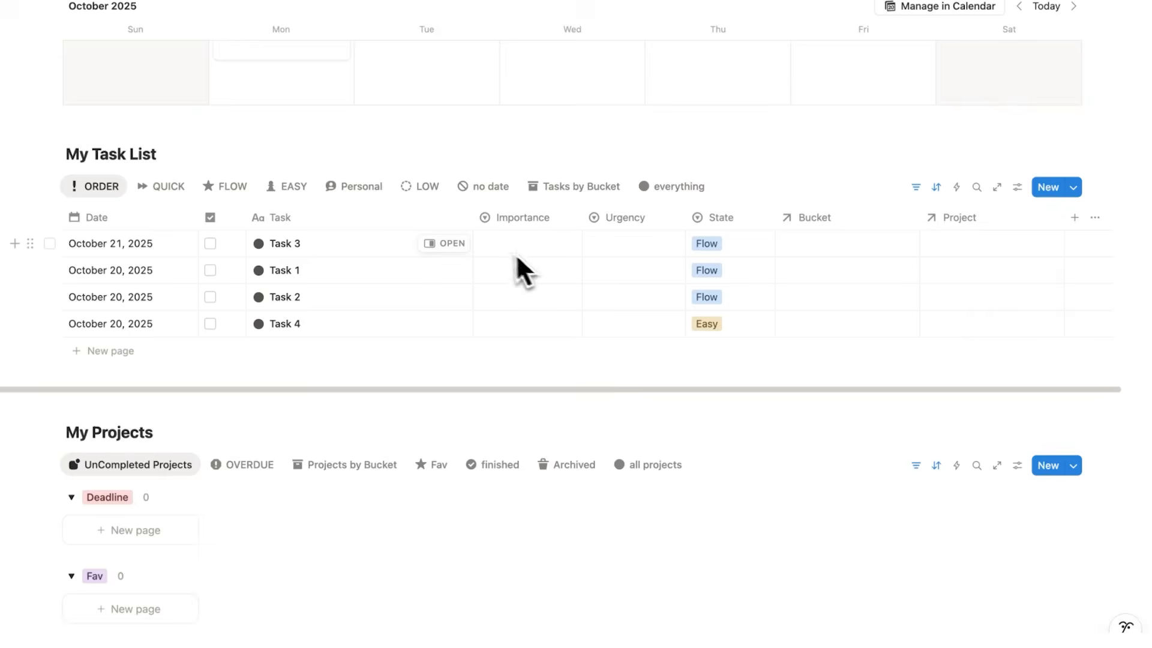
click(516, 244)
click(544, 311)
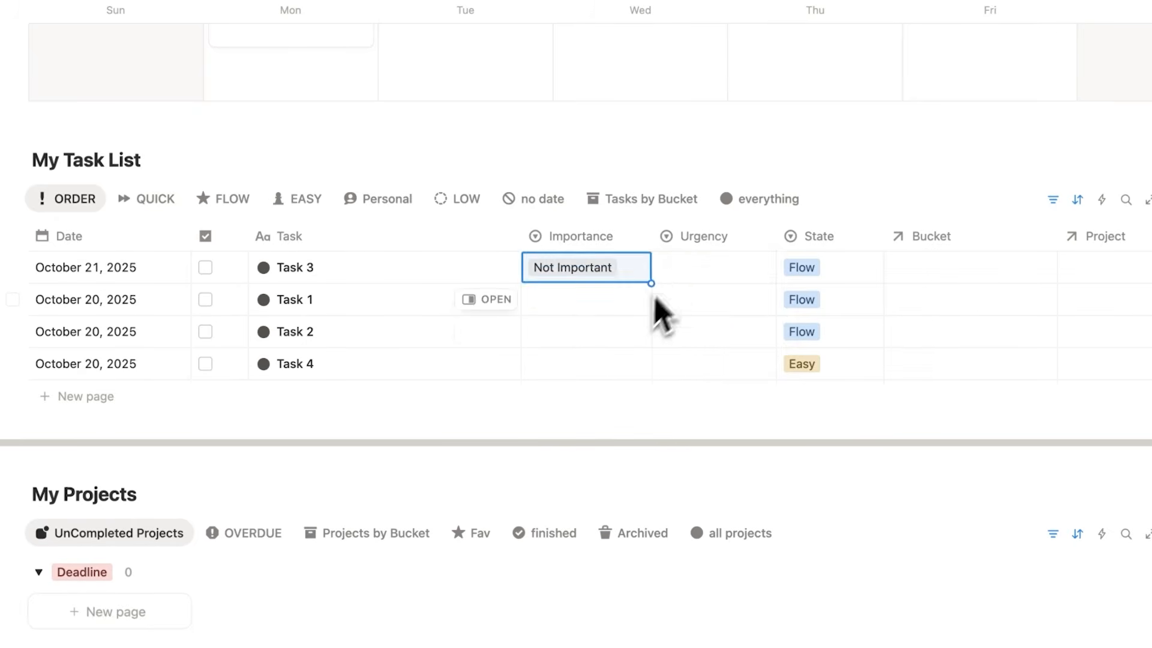
click(601, 246)
click(699, 351)
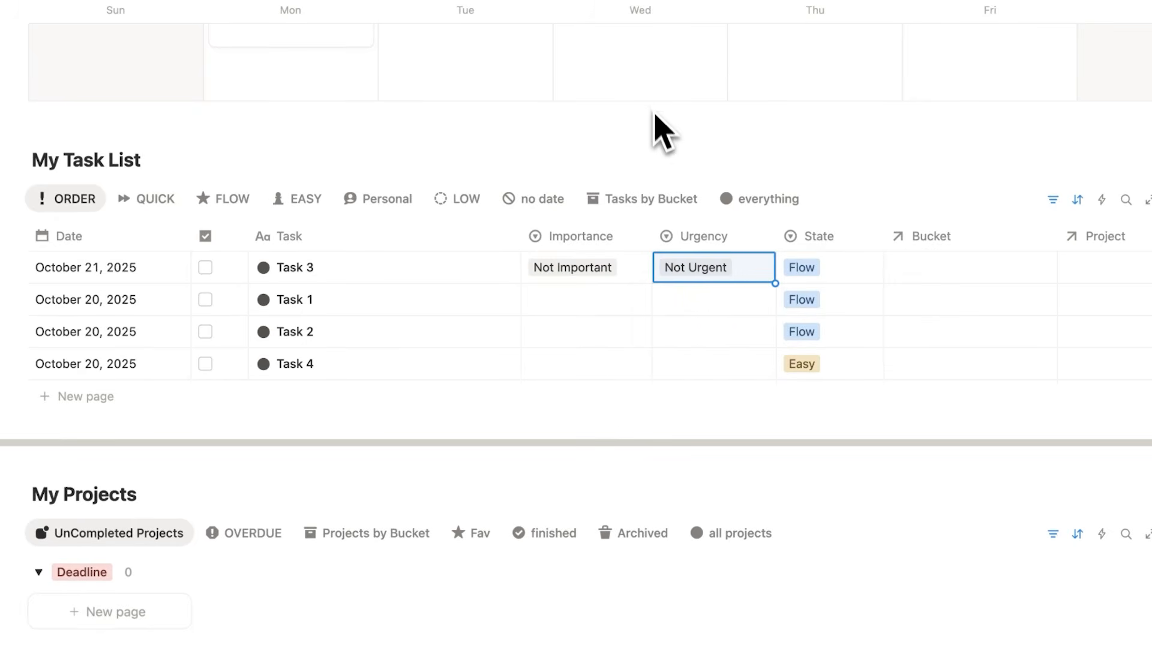
Set Task 1's Importance to Important and its Urgency to Not Urgent.
click(543, 294)
click(564, 352)
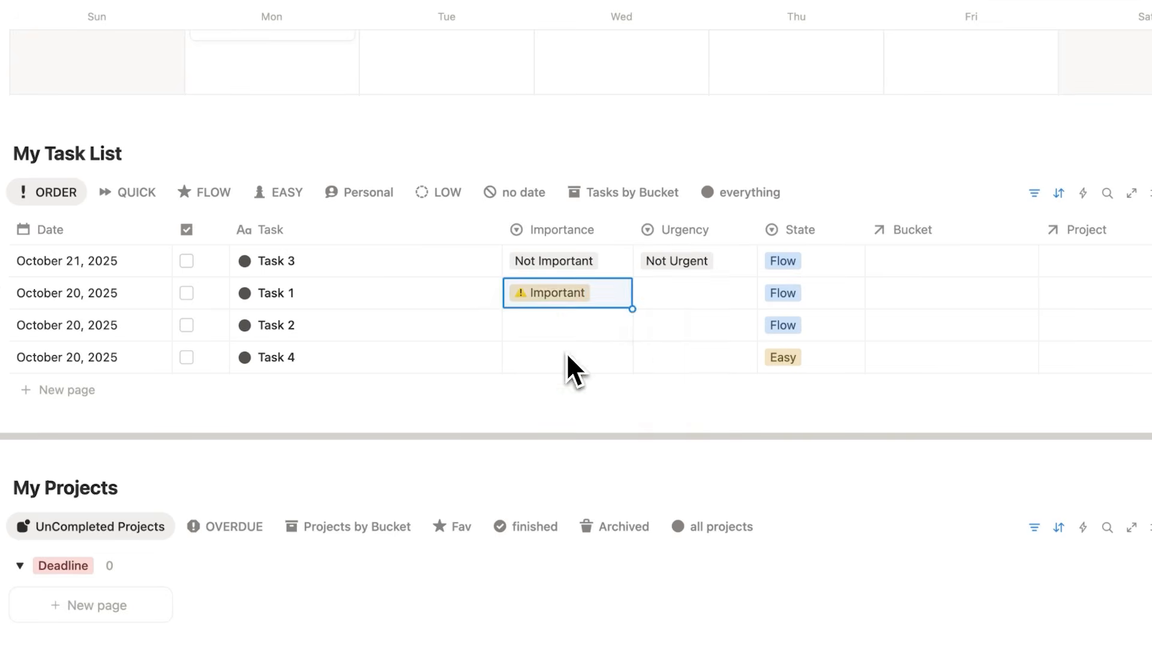
click(660, 293)
click(696, 376)
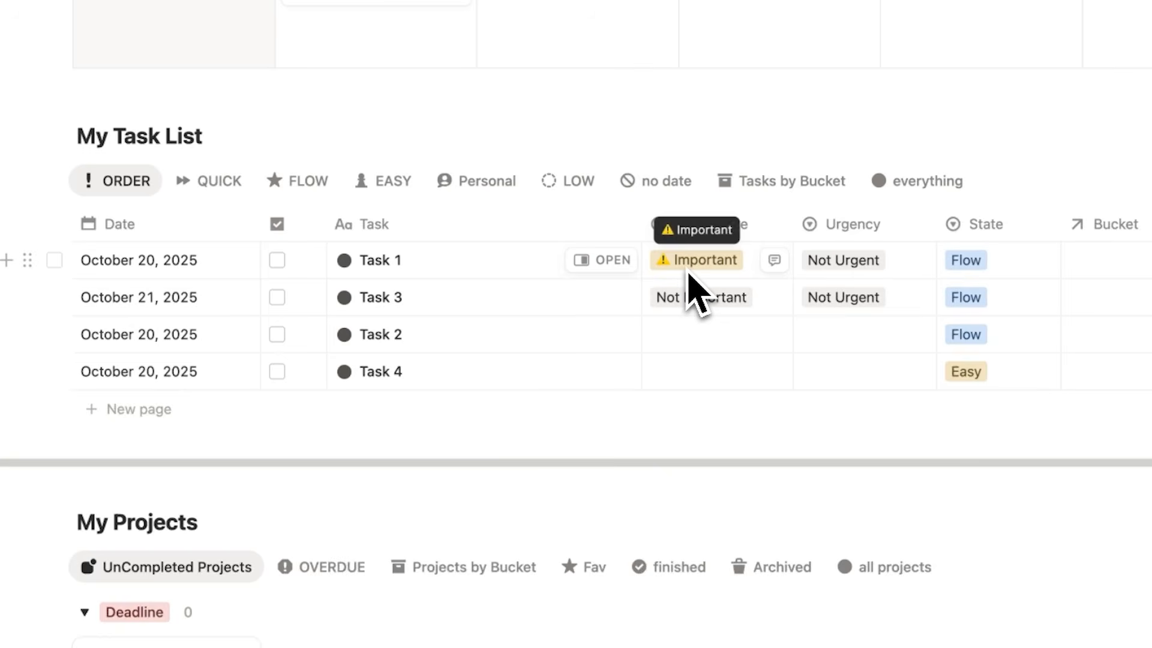
Set Task 2's Importance to Not Important and its Urgency to Urgent.
click(702, 336)
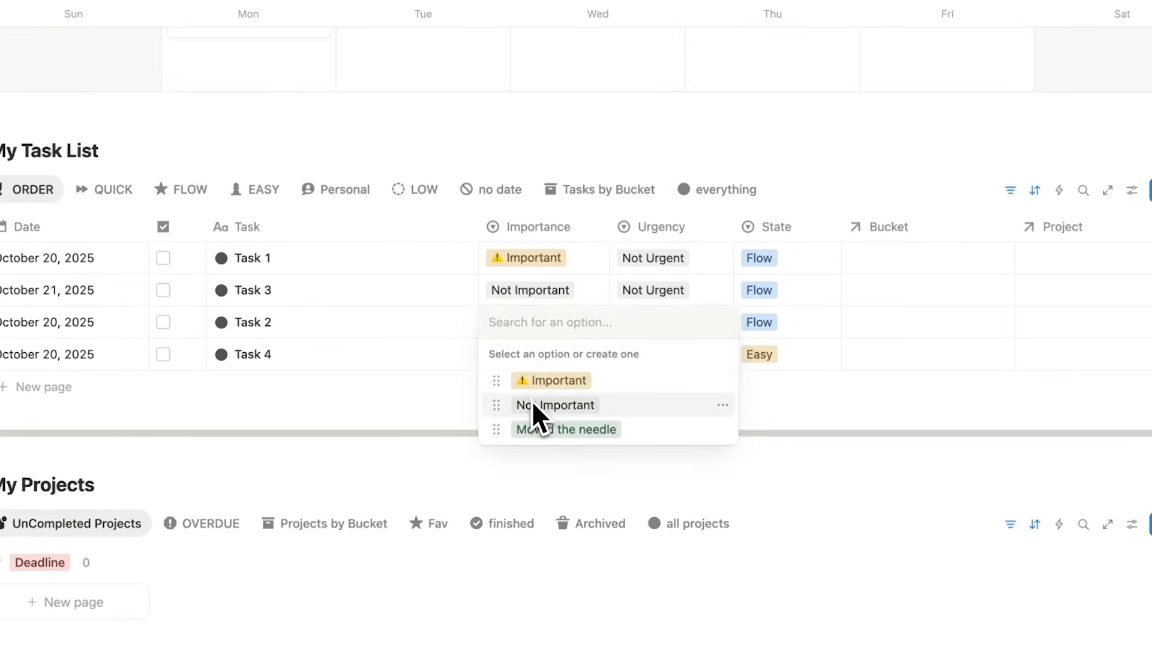
click(696, 426)
click(662, 326)
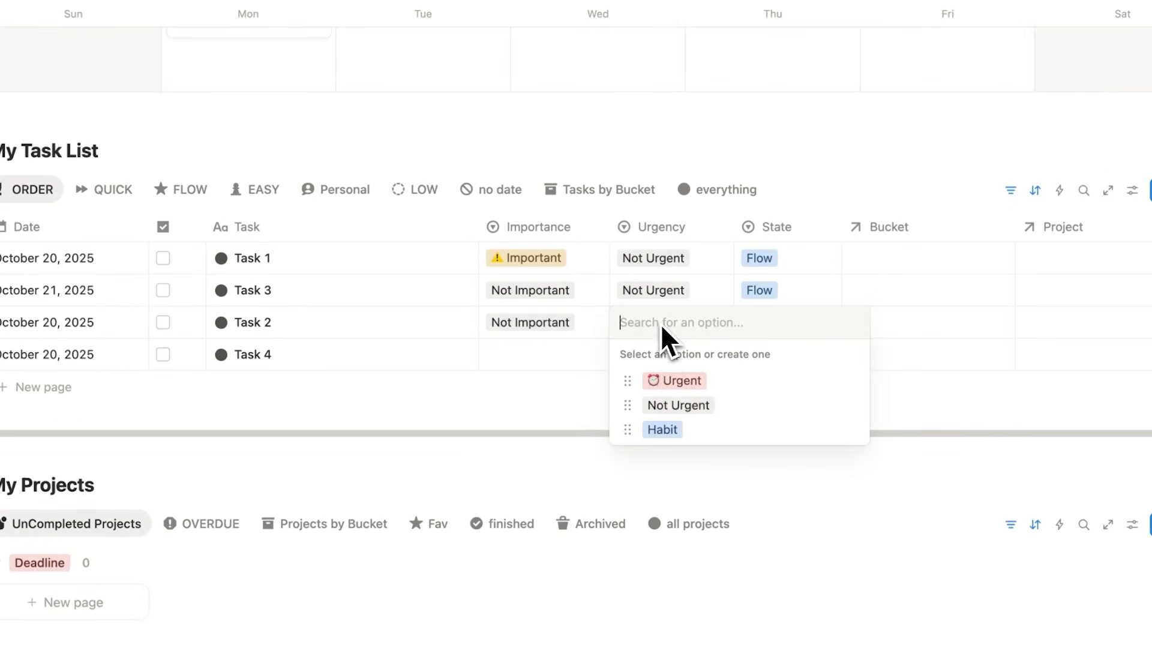
click(665, 376)
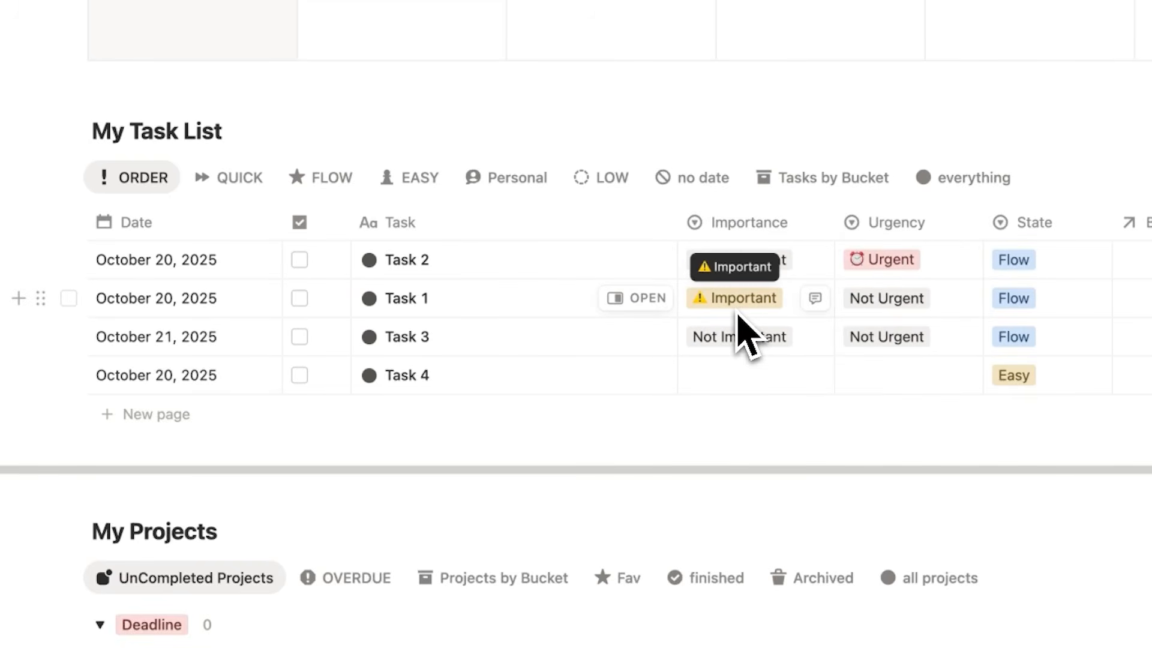
Set Task 4's Importance to Important and its Urgency to Urgent.
click(510, 321)
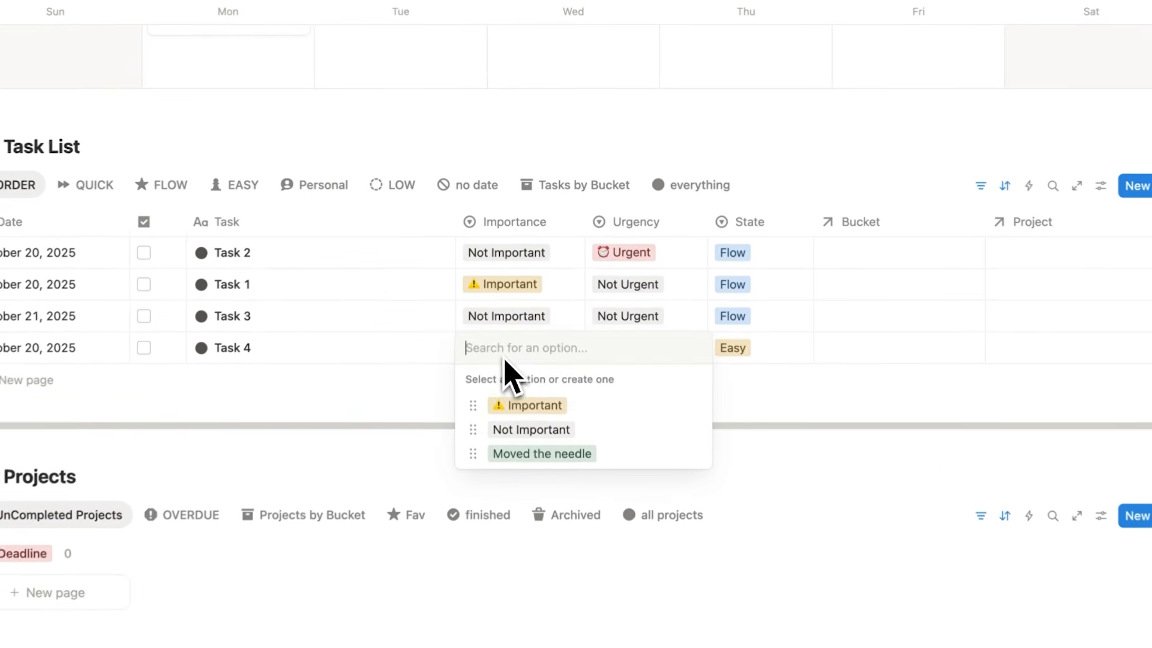
click(525, 371)
click(603, 350)
click(635, 405)
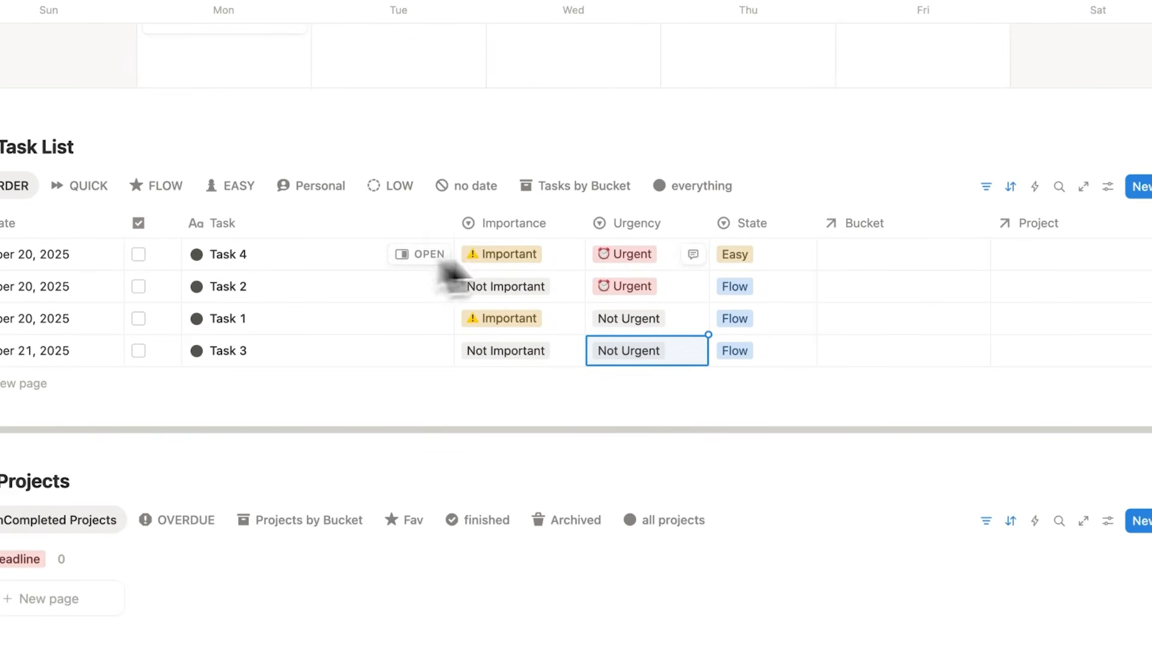
Examine the sort order and filter rules of the ORDER view in My Task List.
click(11, 186)
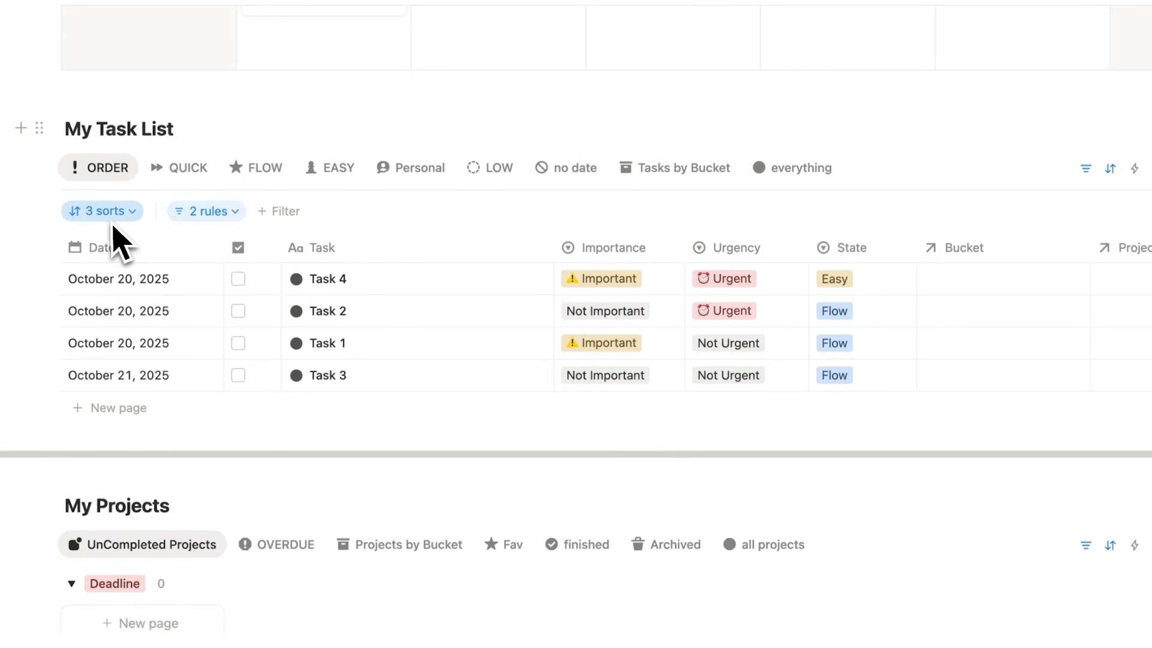
click(112, 216)
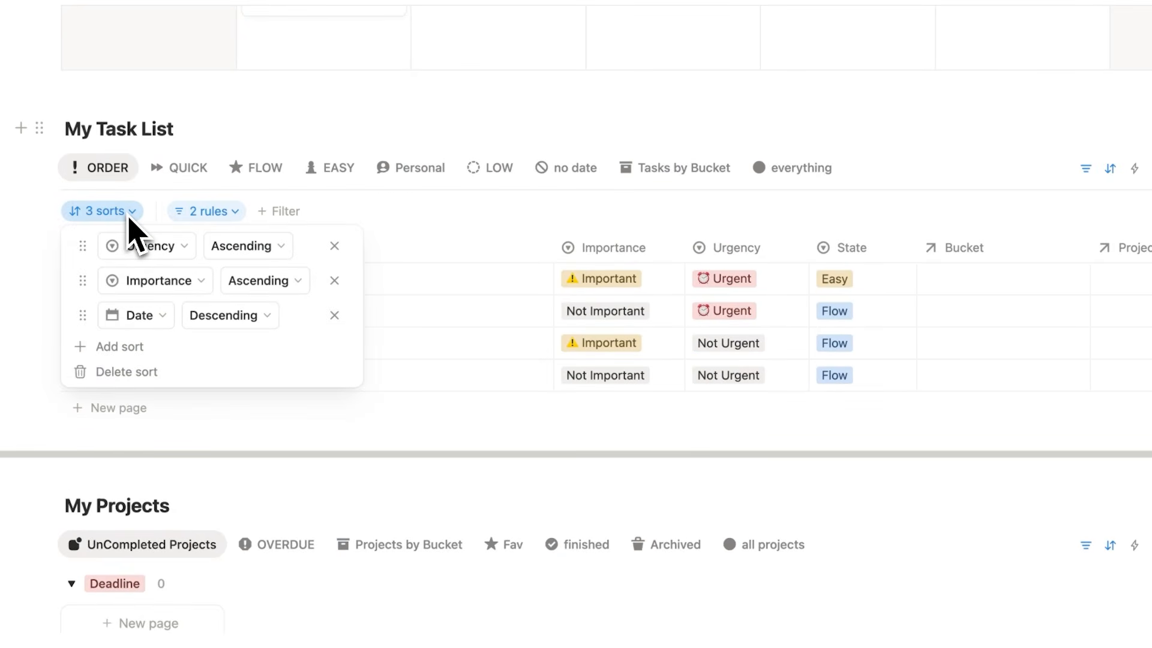
click(194, 213)
click(203, 213)
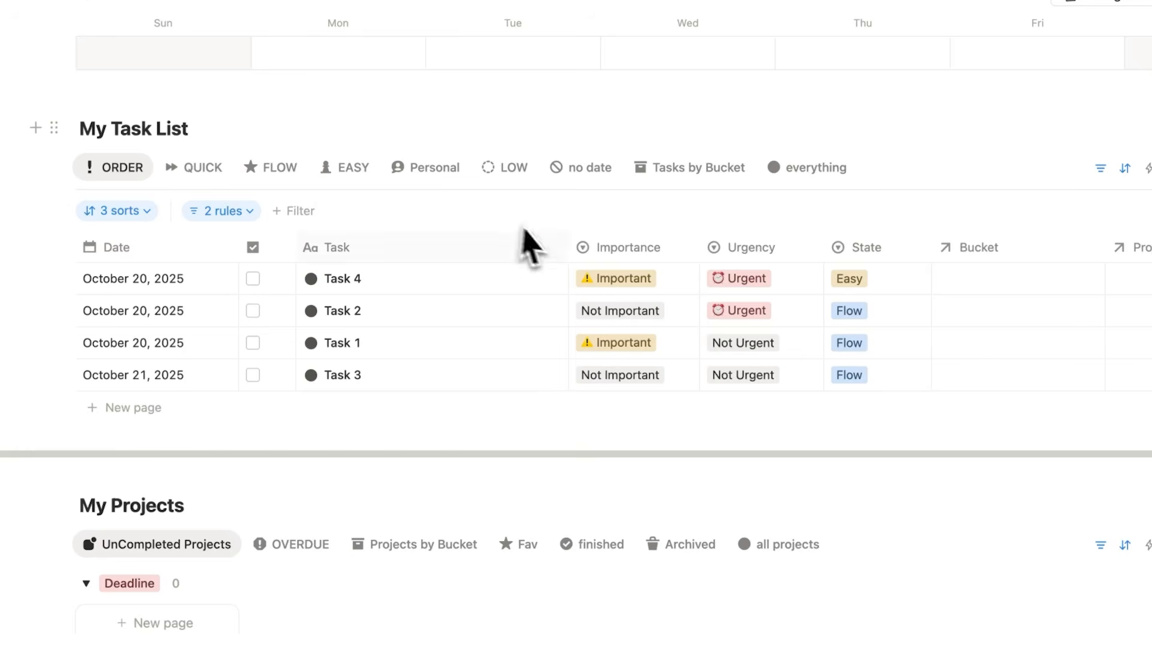
click(507, 180)
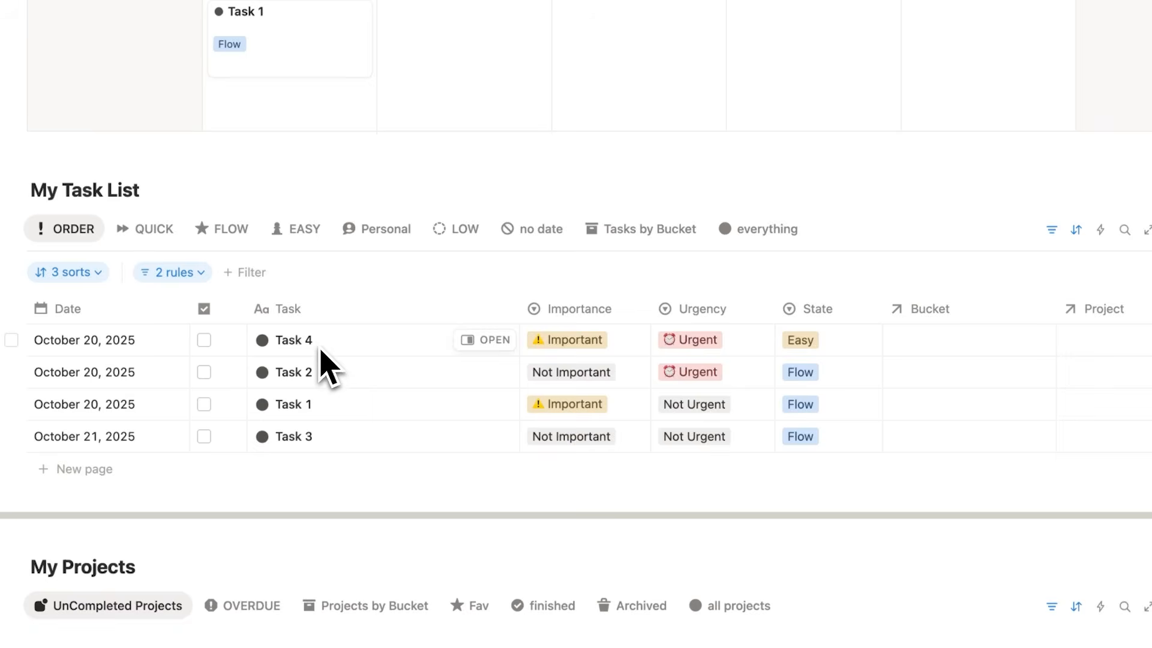
Open Task 3 from the week calendar, clear its date and close its page.
scroll(312, 394, up, 3)
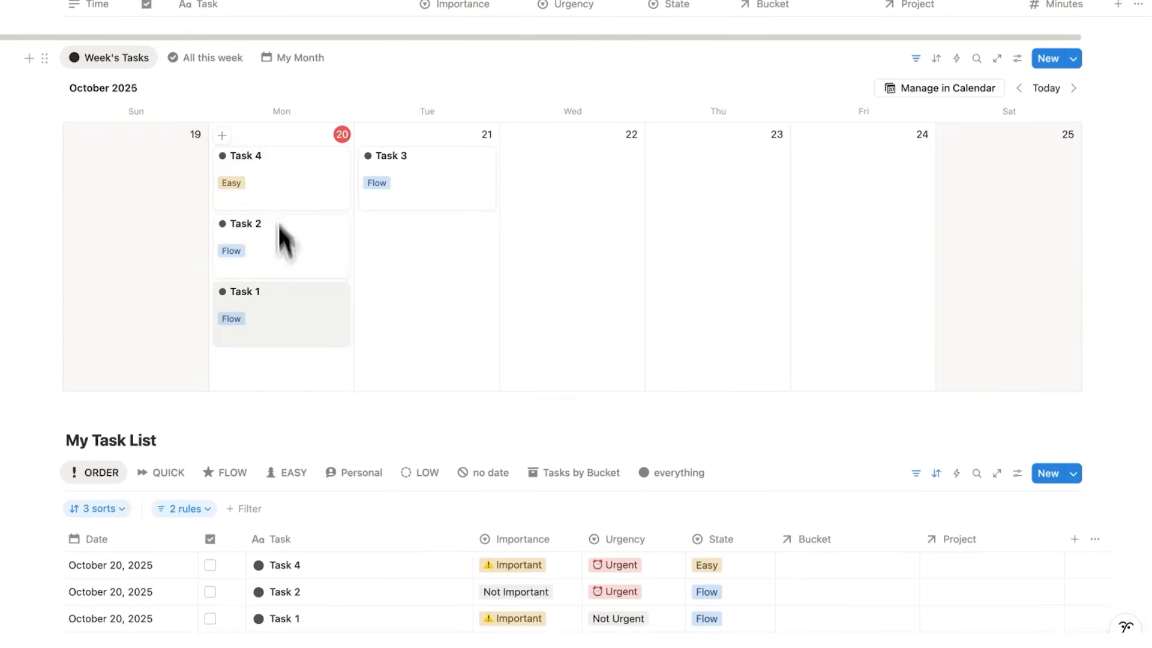
scroll(283, 240, down, 6)
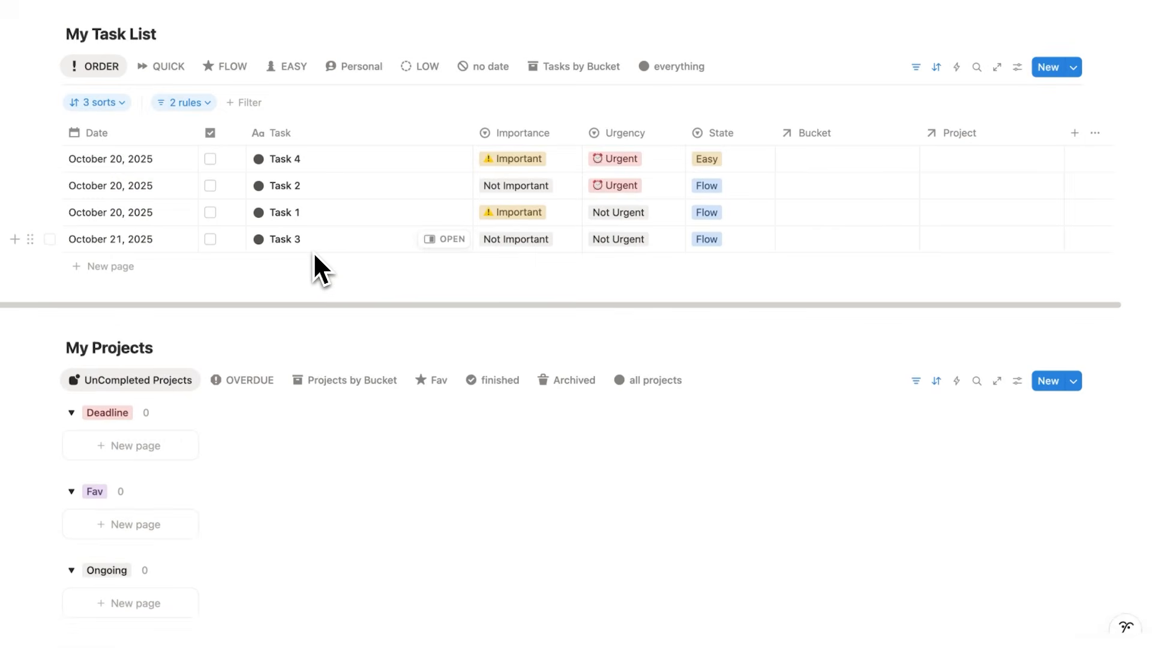
scroll(313, 251, up, 2)
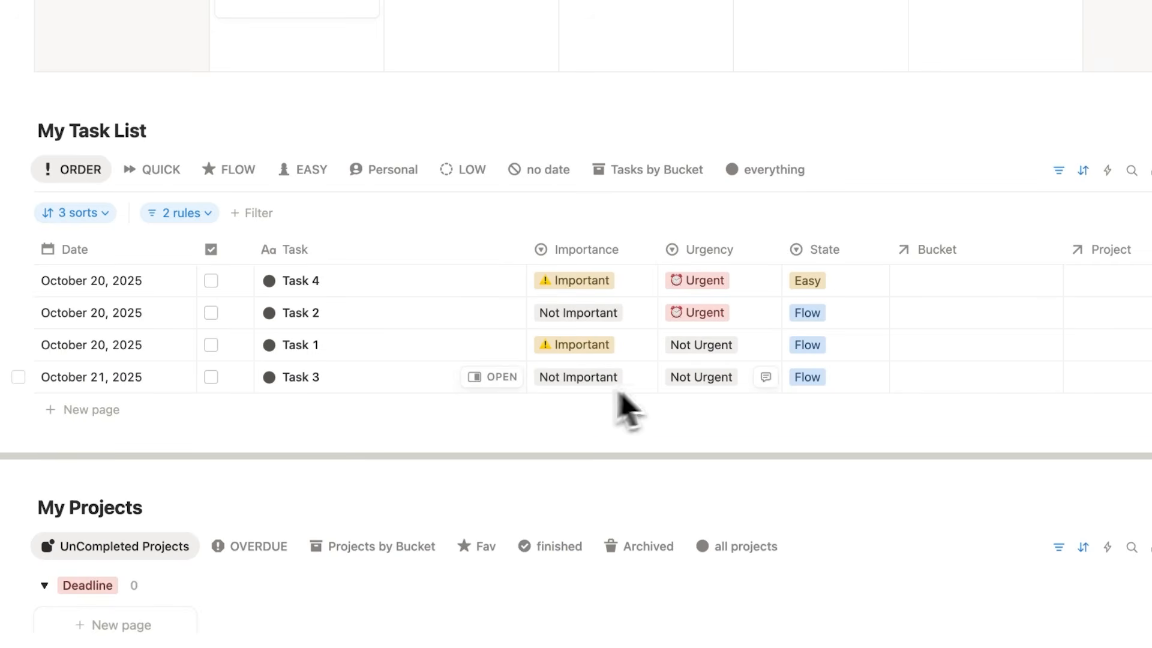
scroll(689, 404, up, 5)
click(477, 135)
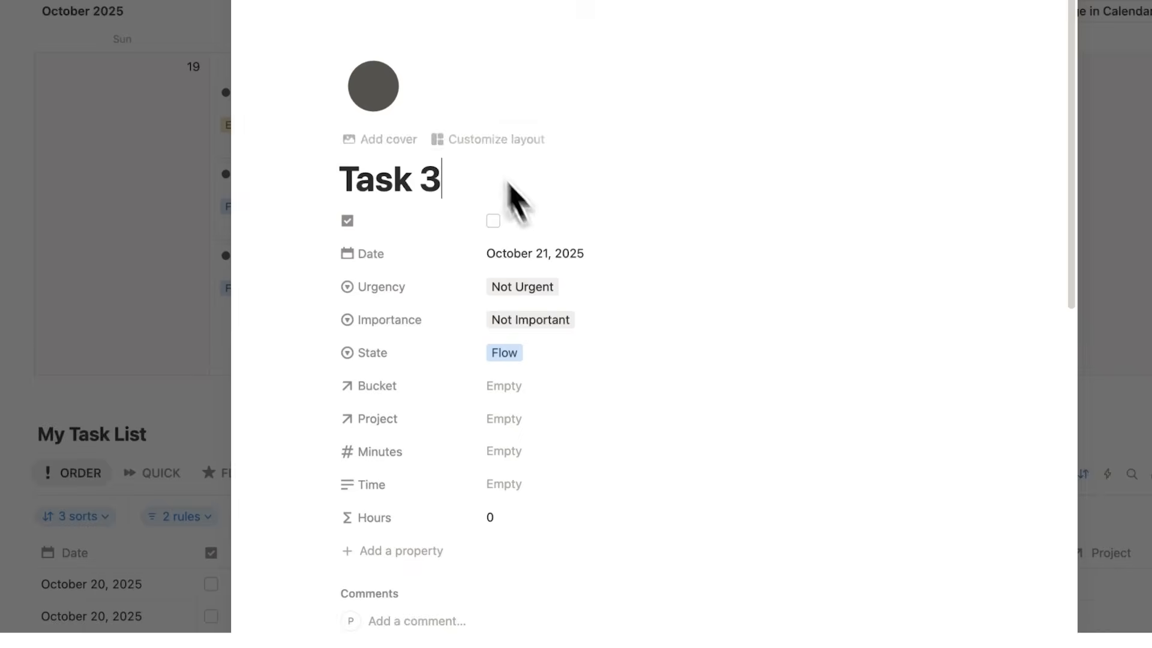
click(551, 252)
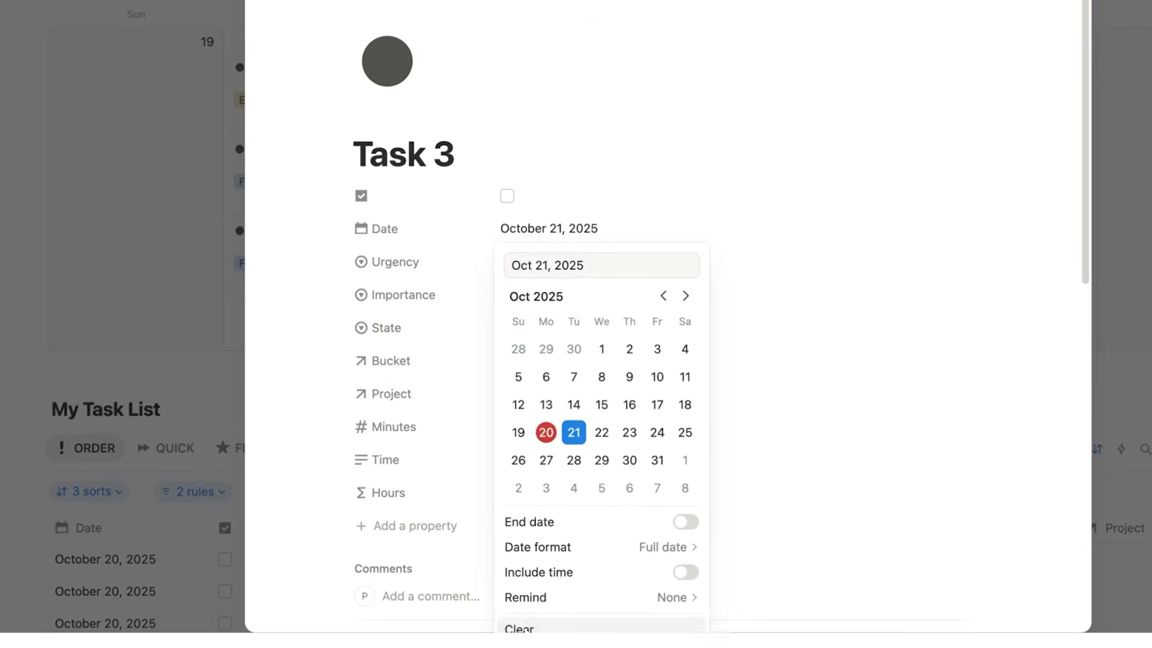
click(519, 628)
click(237, 195)
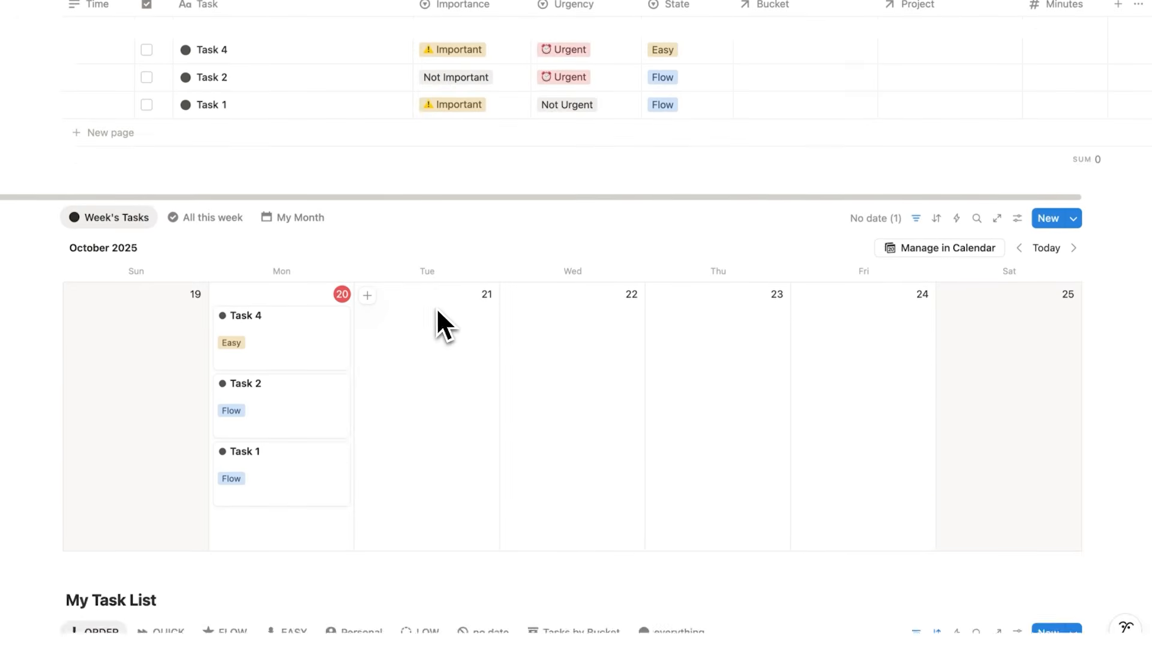
Add a task named Task 5 to the my day today list with its State set to Quick.
scroll(437, 309, up, 5)
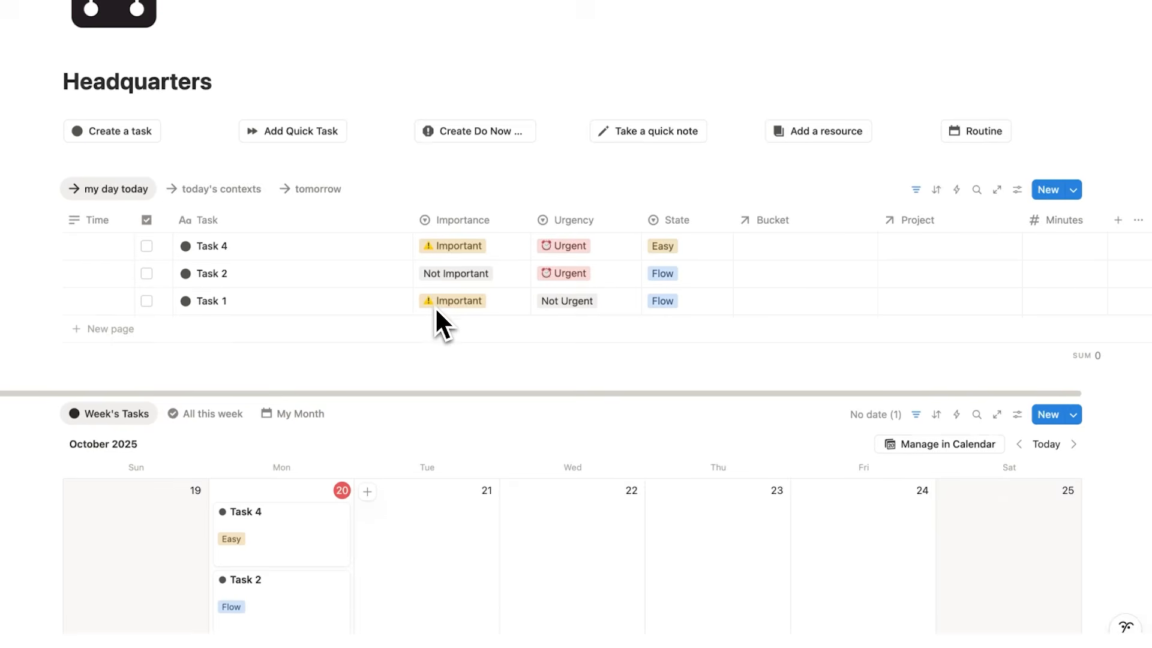
scroll(402, 498, up, 1)
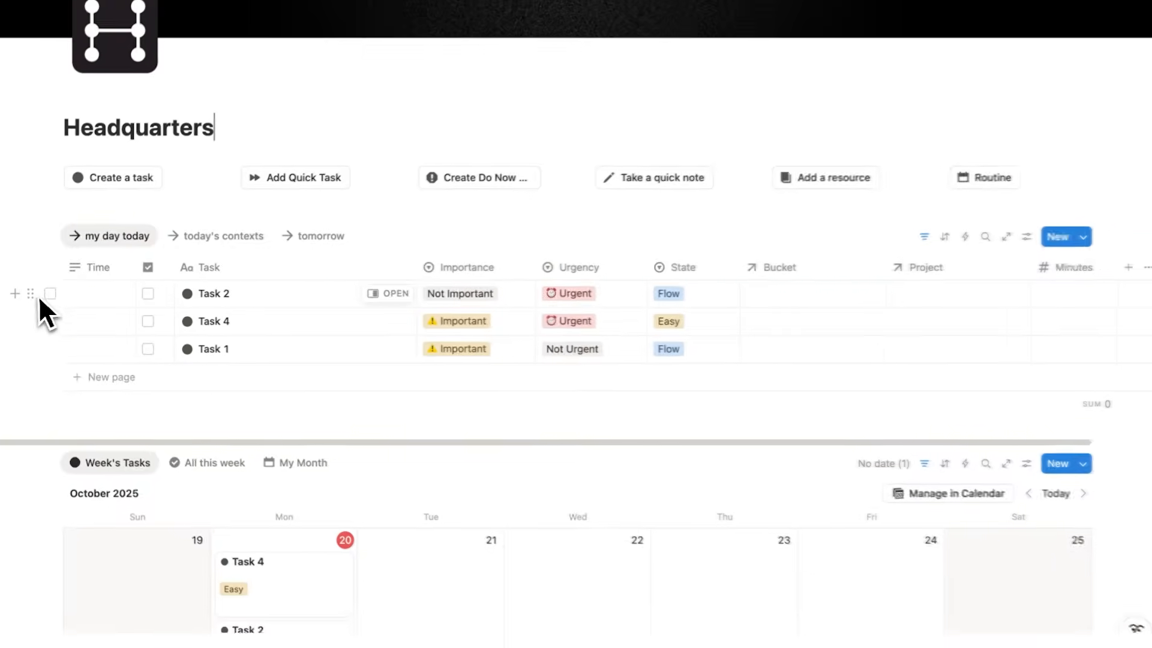
drag(38, 296, 41, 335)
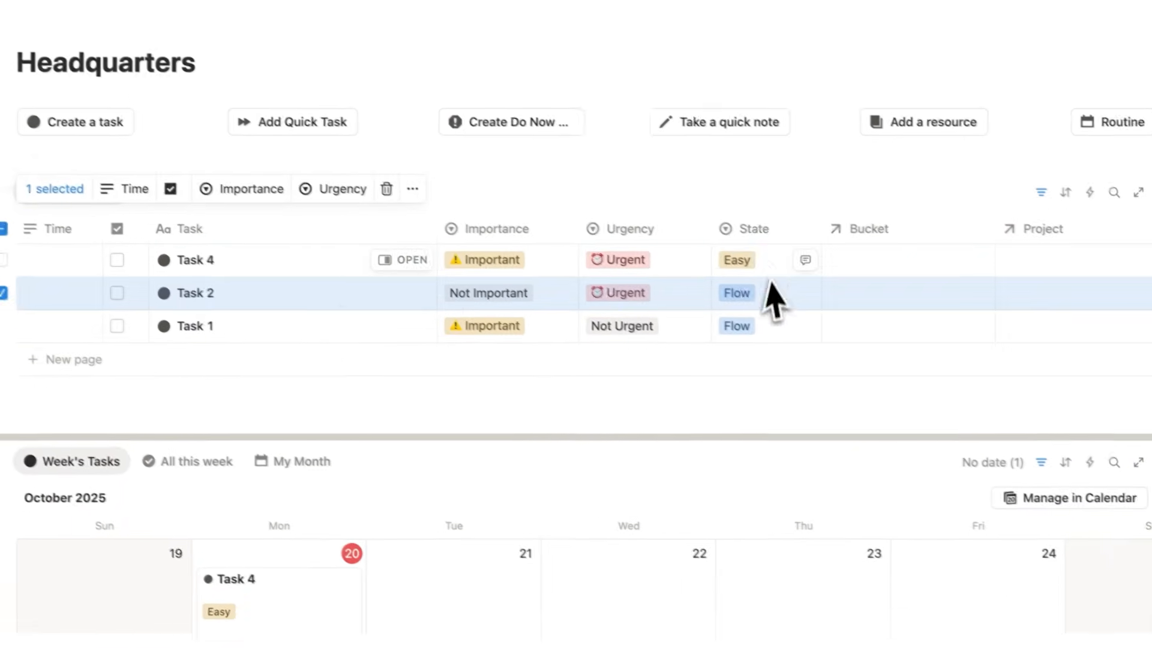
click(172, 354)
text(Task 5)
click(798, 359)
click(805, 440)
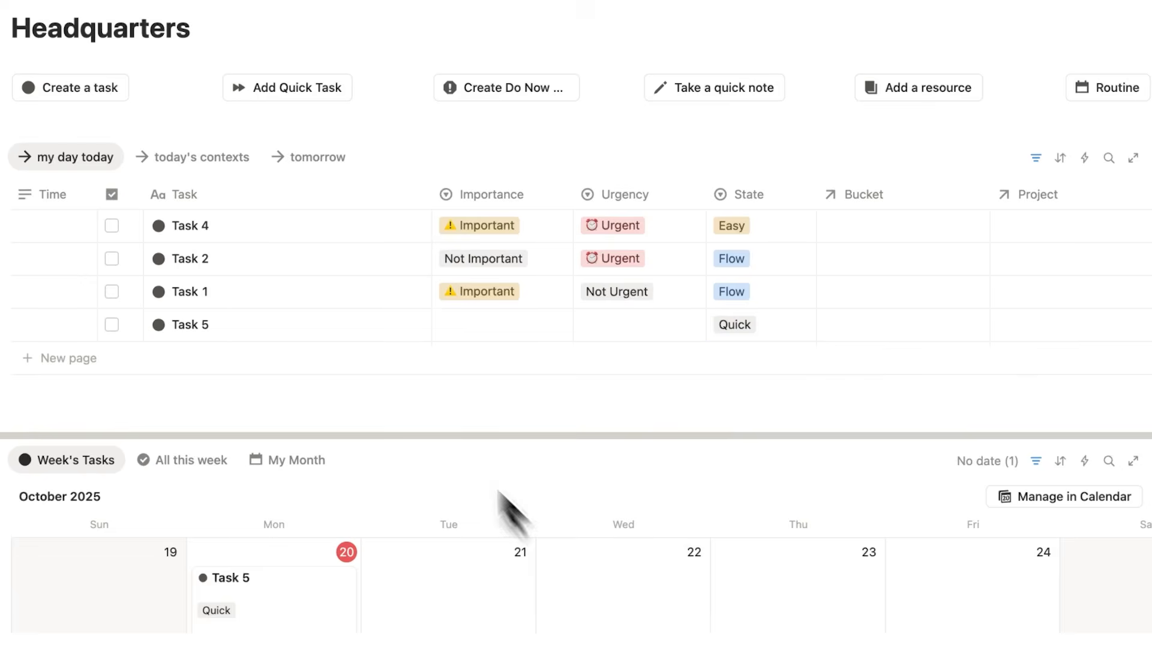
Reorder the my day today list to Task 2, Task 1, Task 5, Task 4.
drag(0, 330, 335, 151)
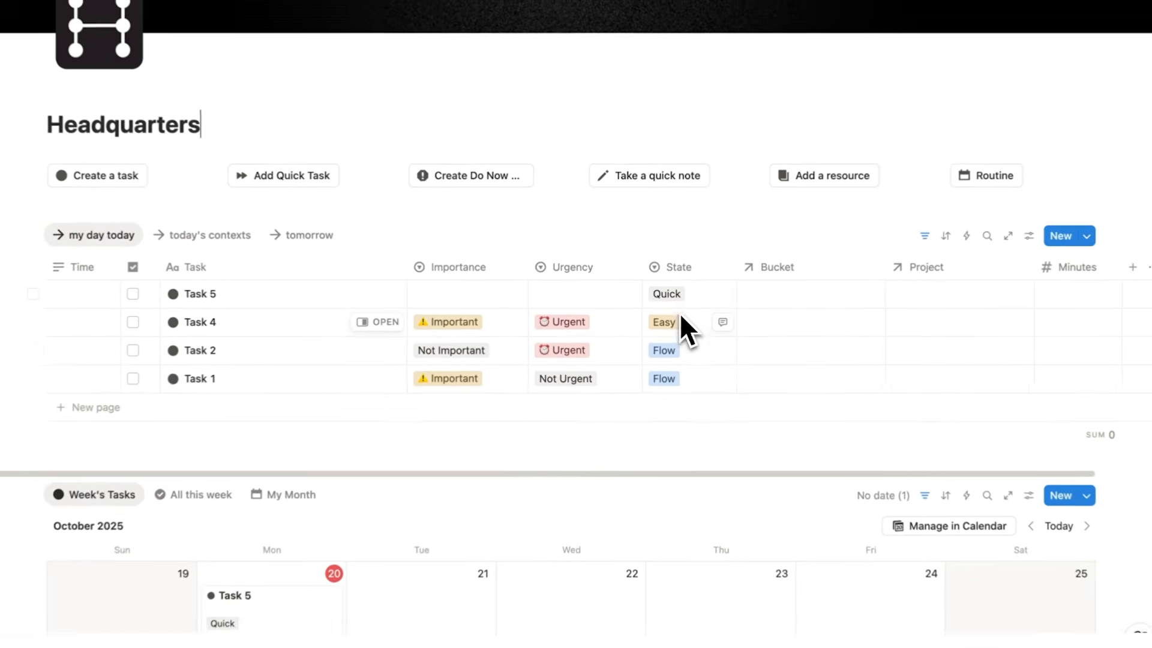
drag(33, 349, 18, 282)
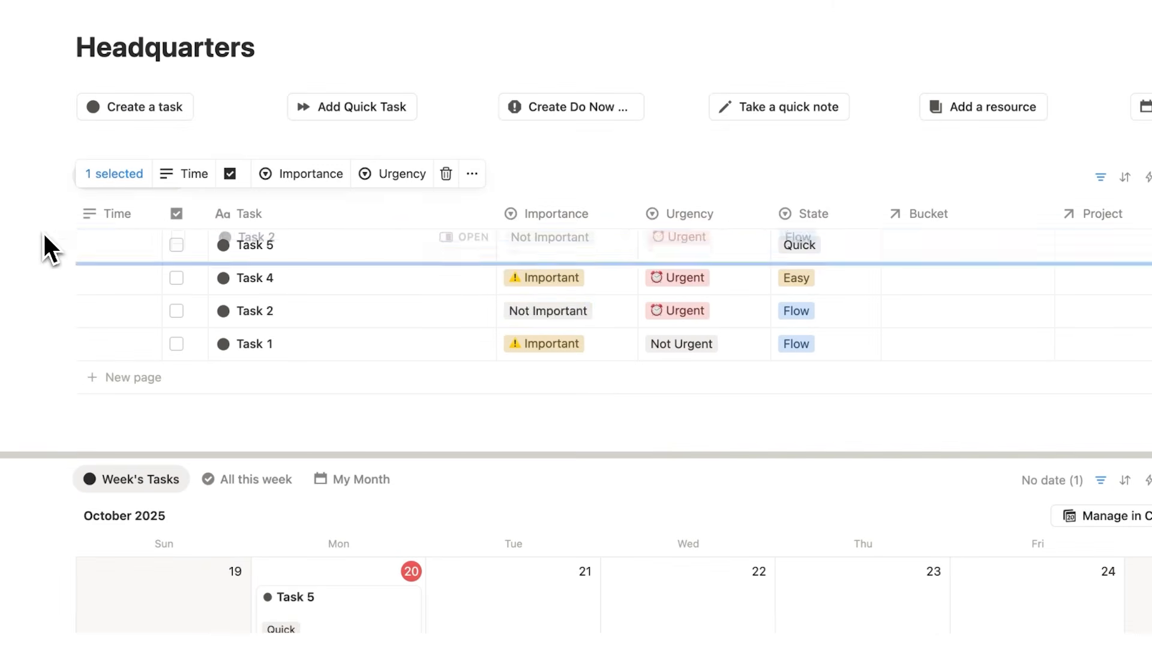
drag(43, 234, 46, 249)
drag(36, 344, 52, 263)
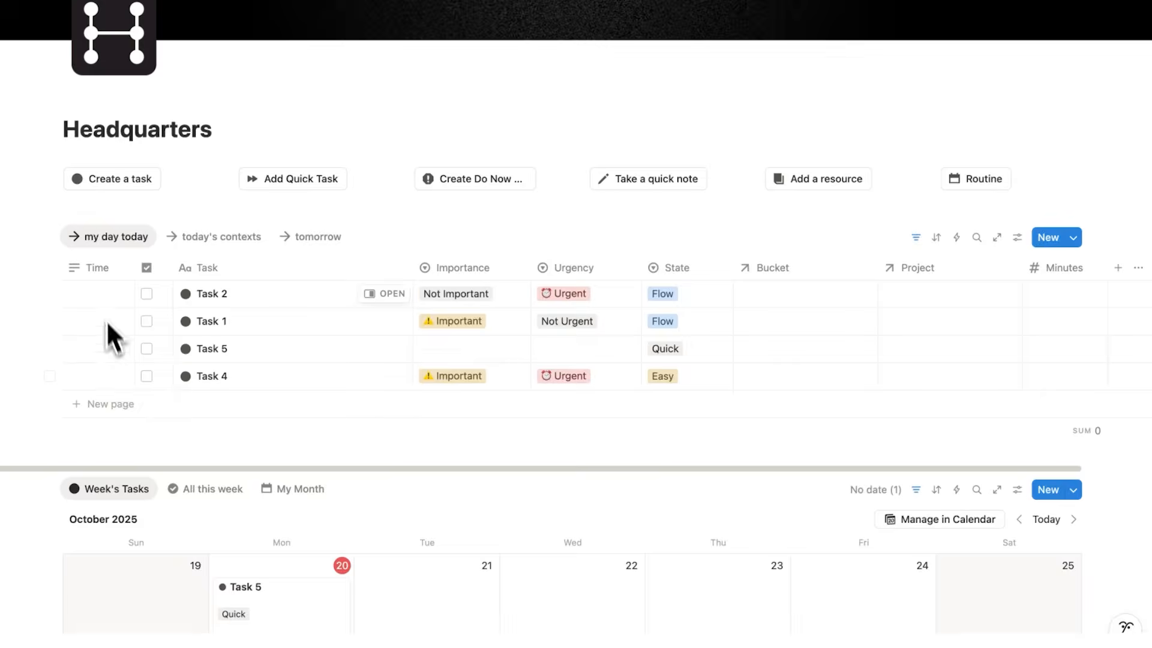
Set the Time of Task 2 in the my day today list to 9am.
click(99, 300)
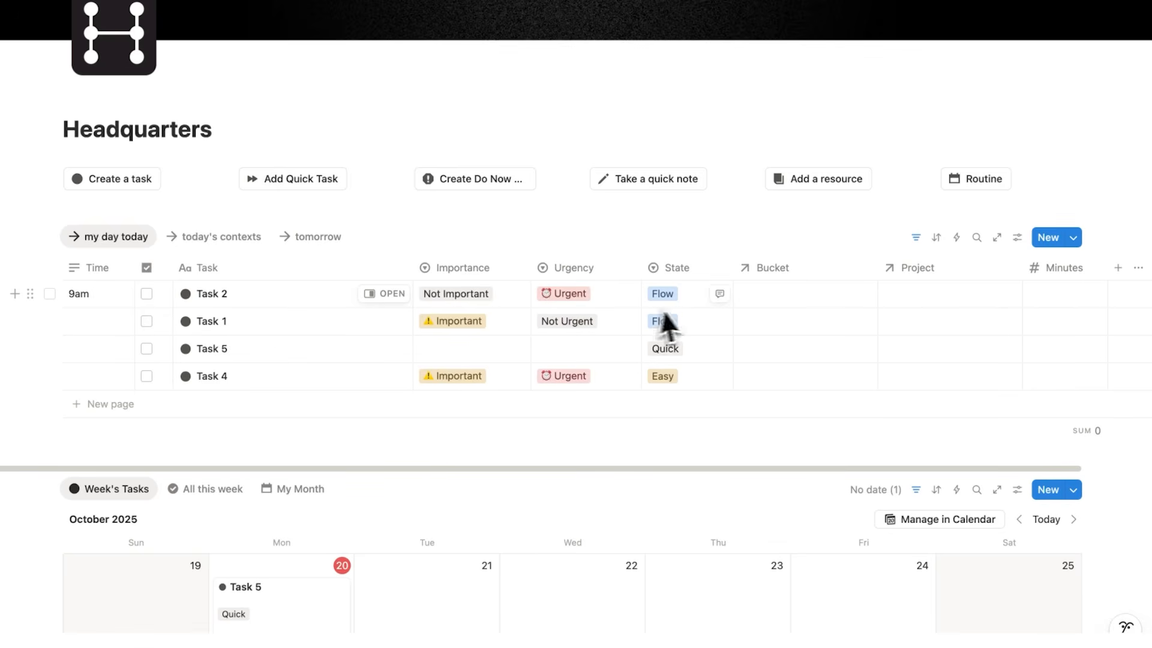
Schedule Task 1 at 11am, a new Lunch task at 1pm, Task 5 at 2pm and Task 4 at 2.15pm in the my day today list.
click(101, 322)
text(11am)
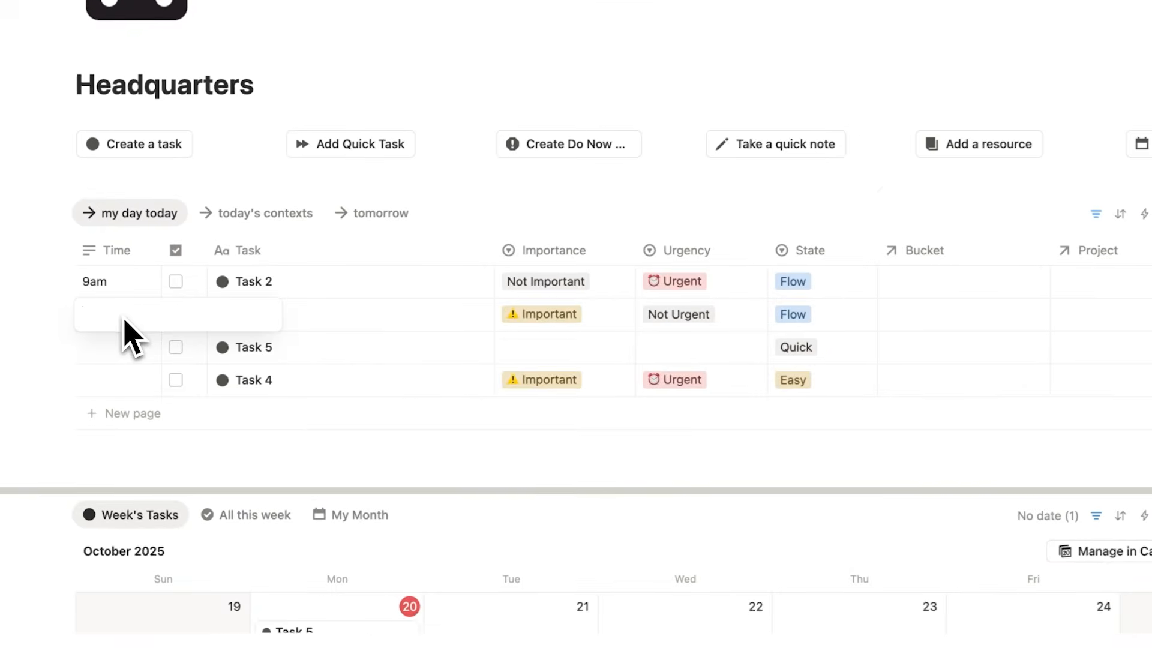
key(Return)
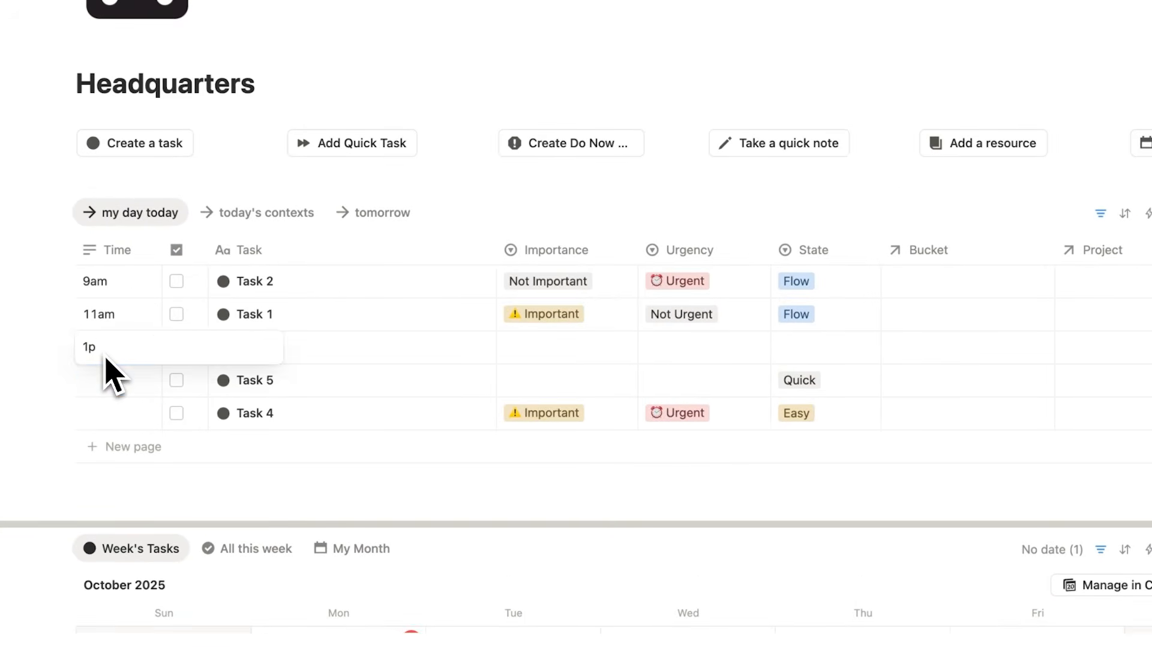
text(m)
key(Return)
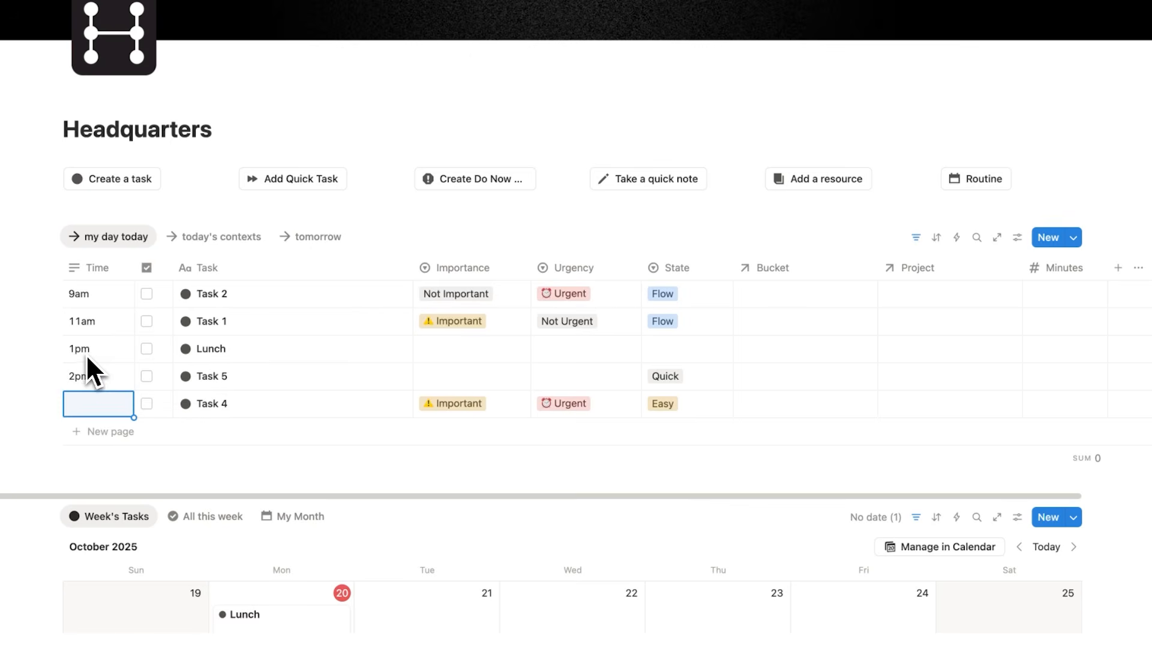
text(2.15pm)
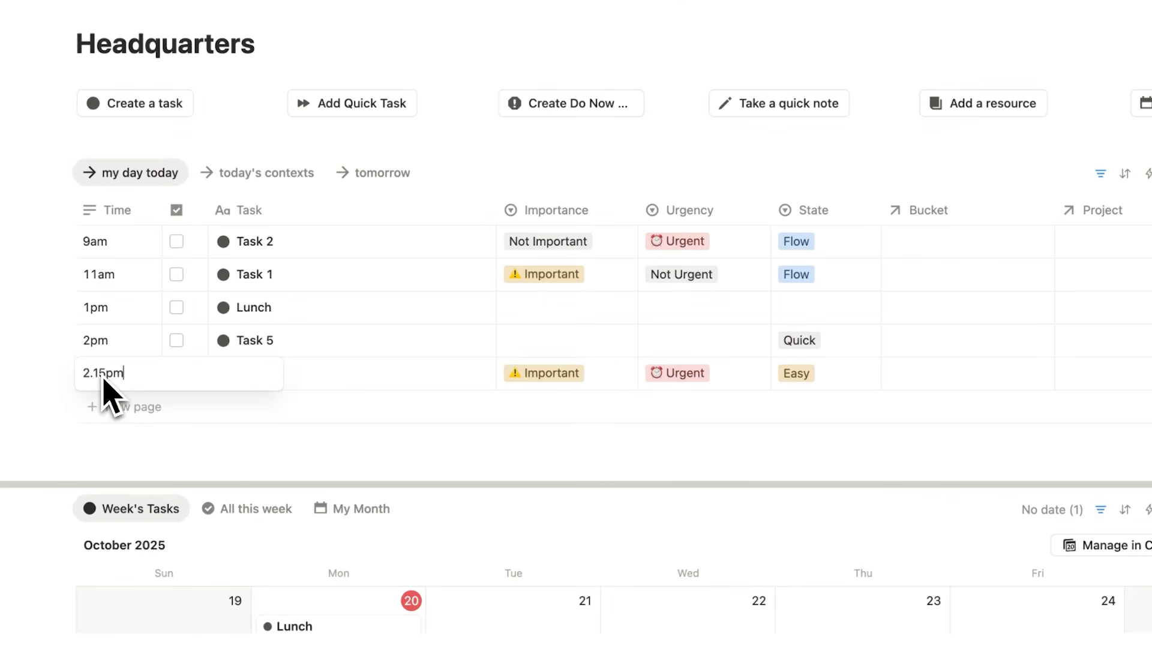
key(Return)
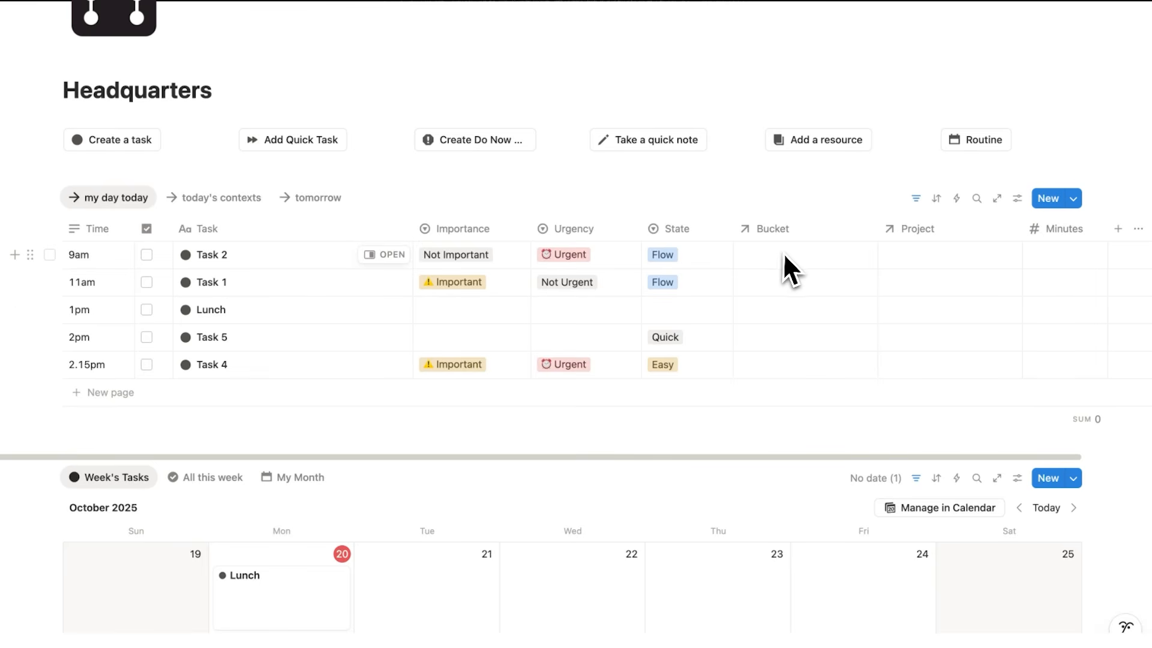
Assign the Job bucket to Task 2, Task 1, Task 5 and Task 4, leaving Lunch without one.
click(840, 257)
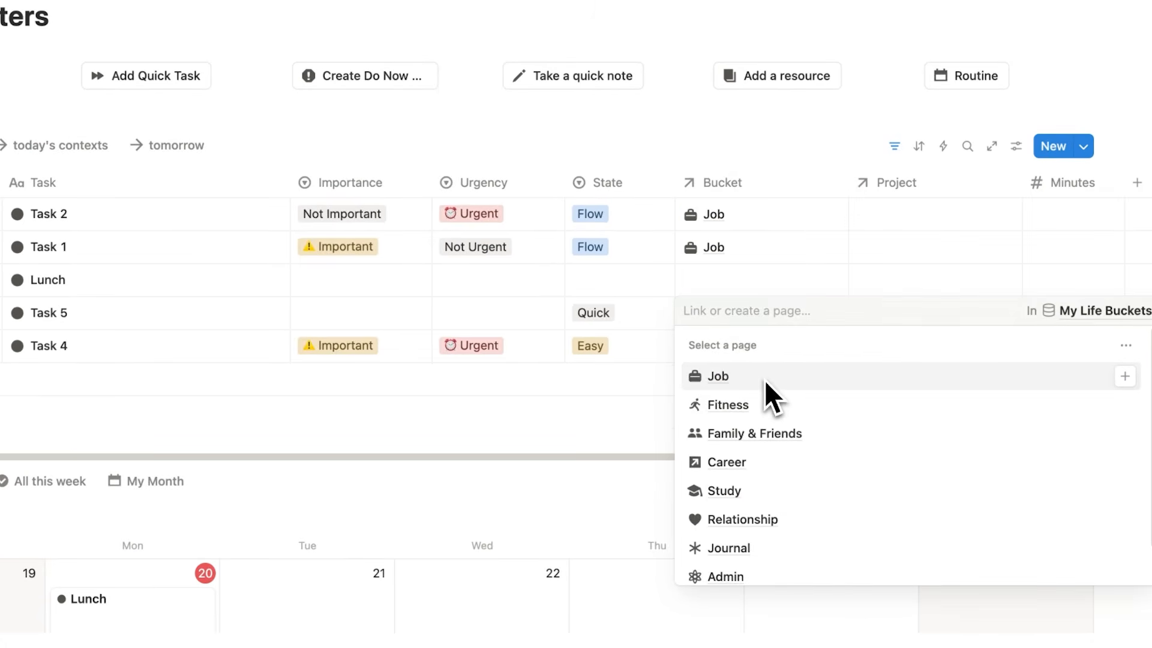
click(765, 380)
click(776, 239)
drag(847, 327, 844, 352)
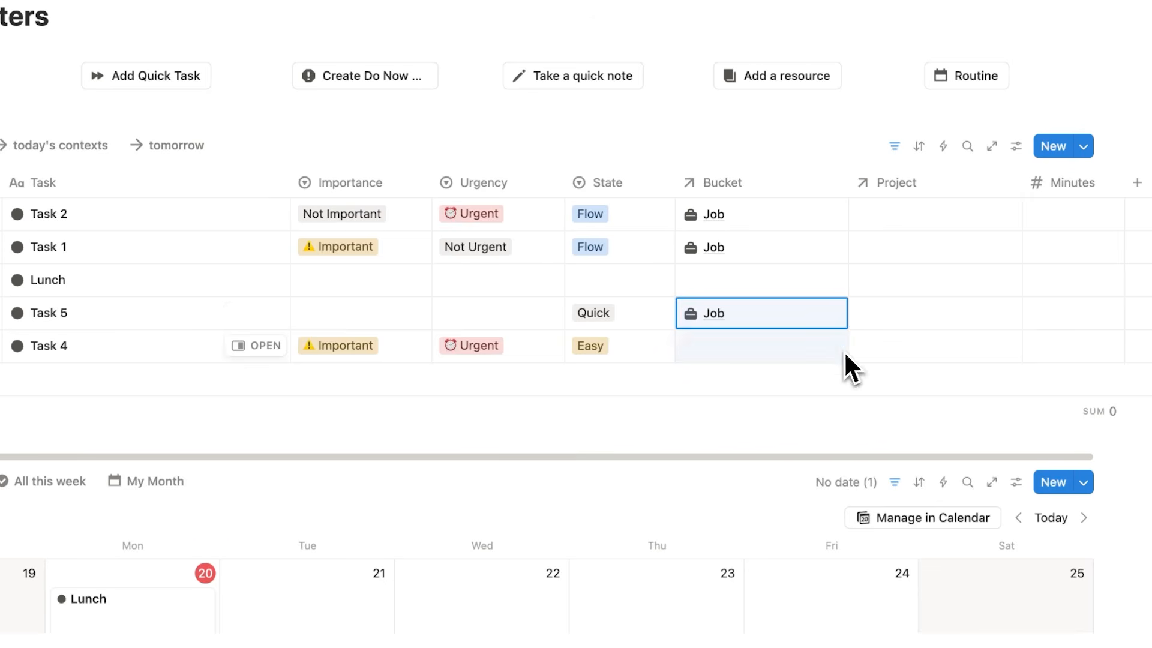
Link Task 2 to Project 1 and fill that project down through Task 4 in the my day today list.
click(895, 222)
text(Pro)
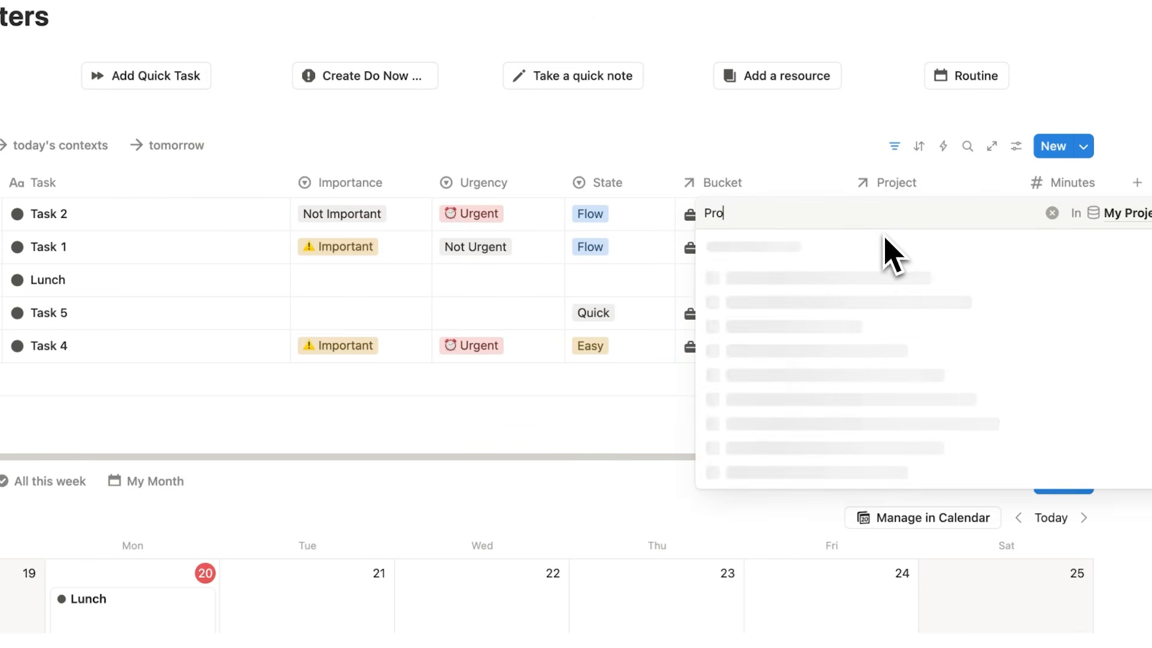
text(ject 1)
click(795, 278)
drag(1021, 231, 998, 355)
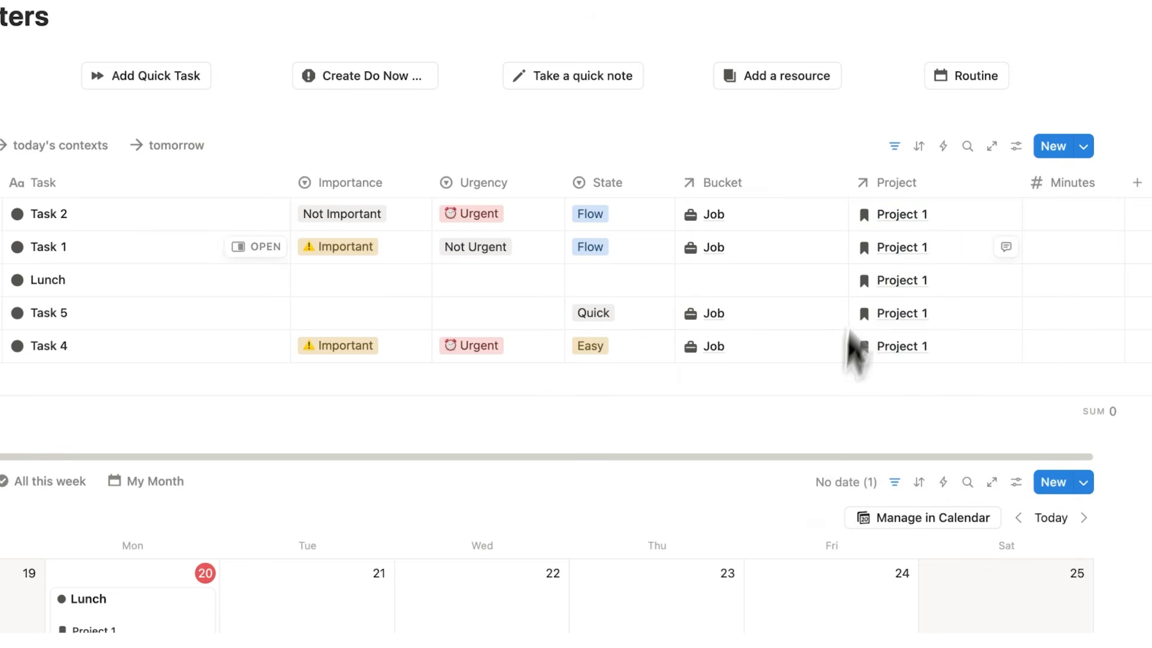
Open the Project 1 page from the Project property of Task 2.
click(892, 222)
key(Escape)
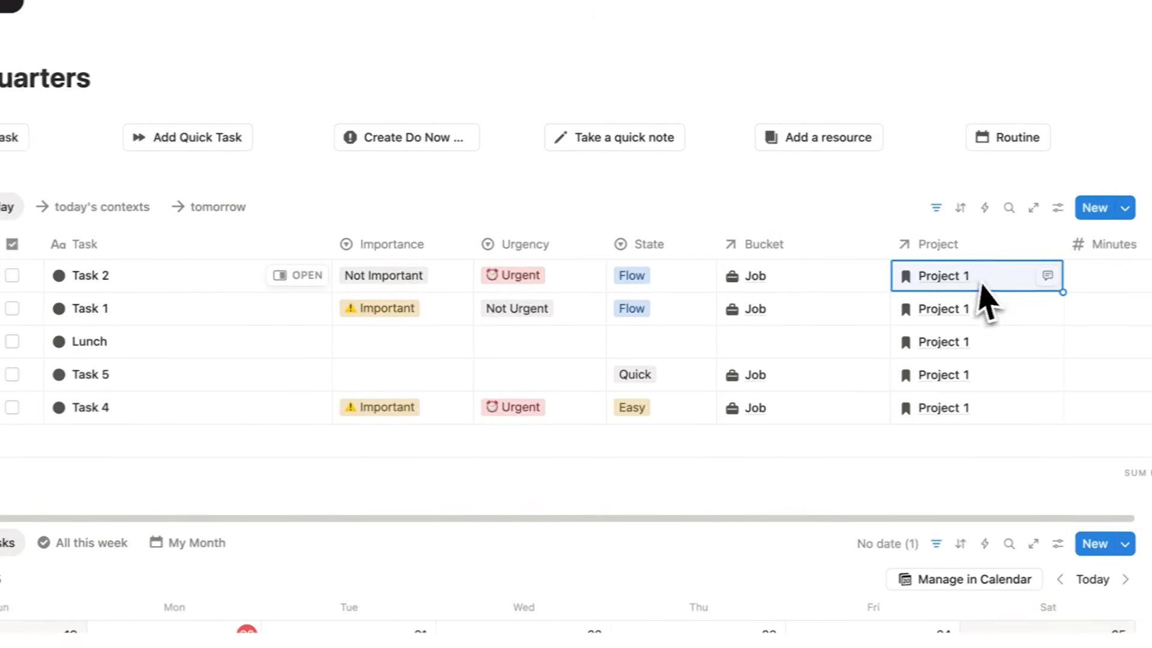
click(1044, 279)
click(816, 351)
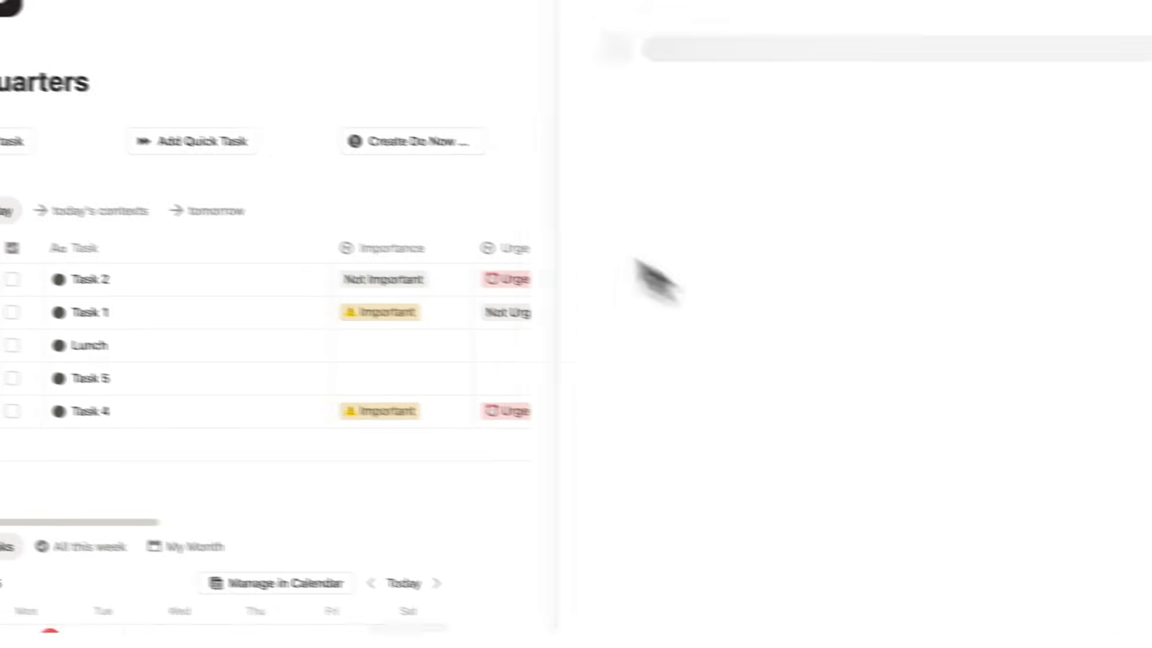
Examine the Project 1 page, including its title, project tasks, notes and current bottlenecks sections.
drag(423, 176, 64, 181)
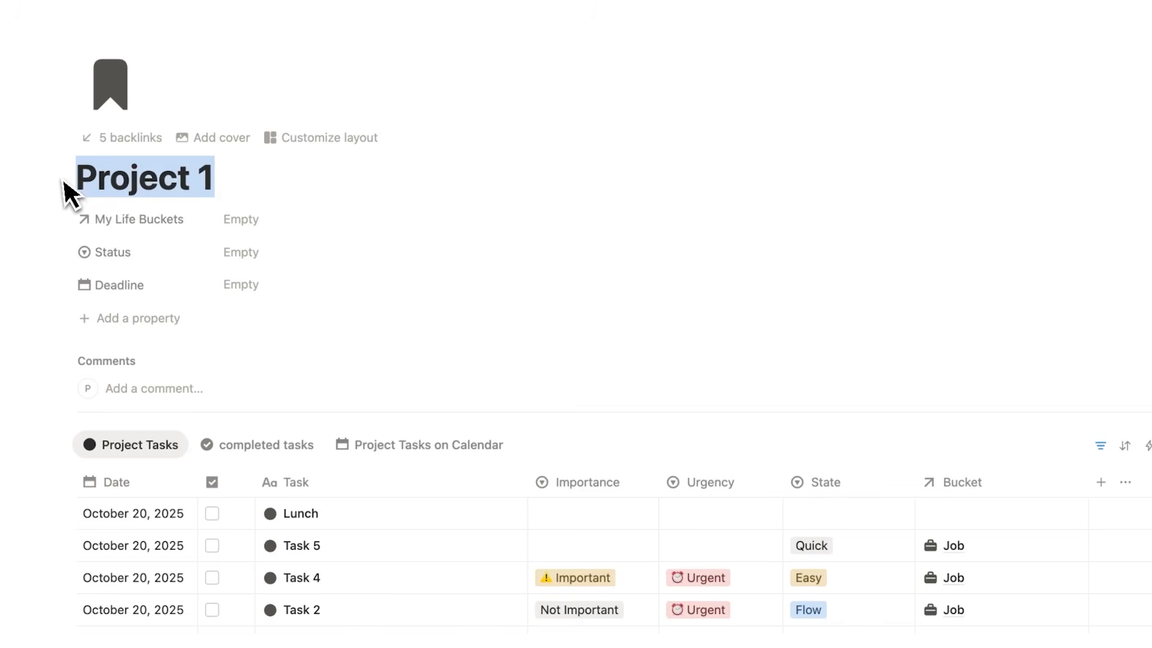
click(240, 180)
scroll(252, 188, down, 5)
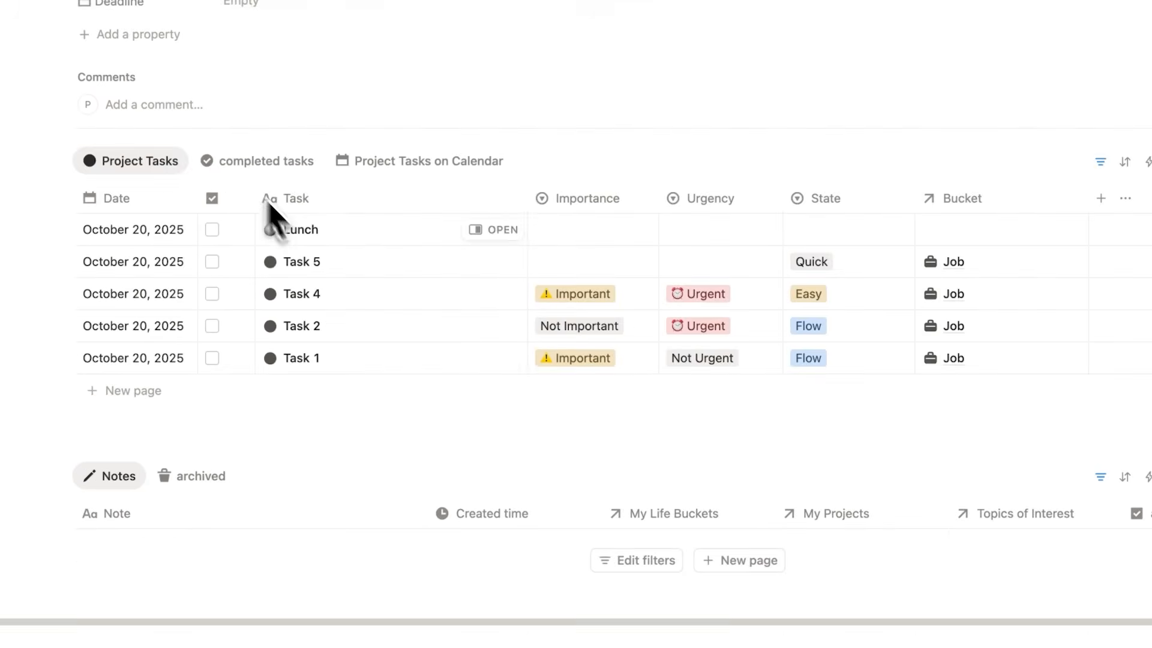
scroll(405, 223, down, 3)
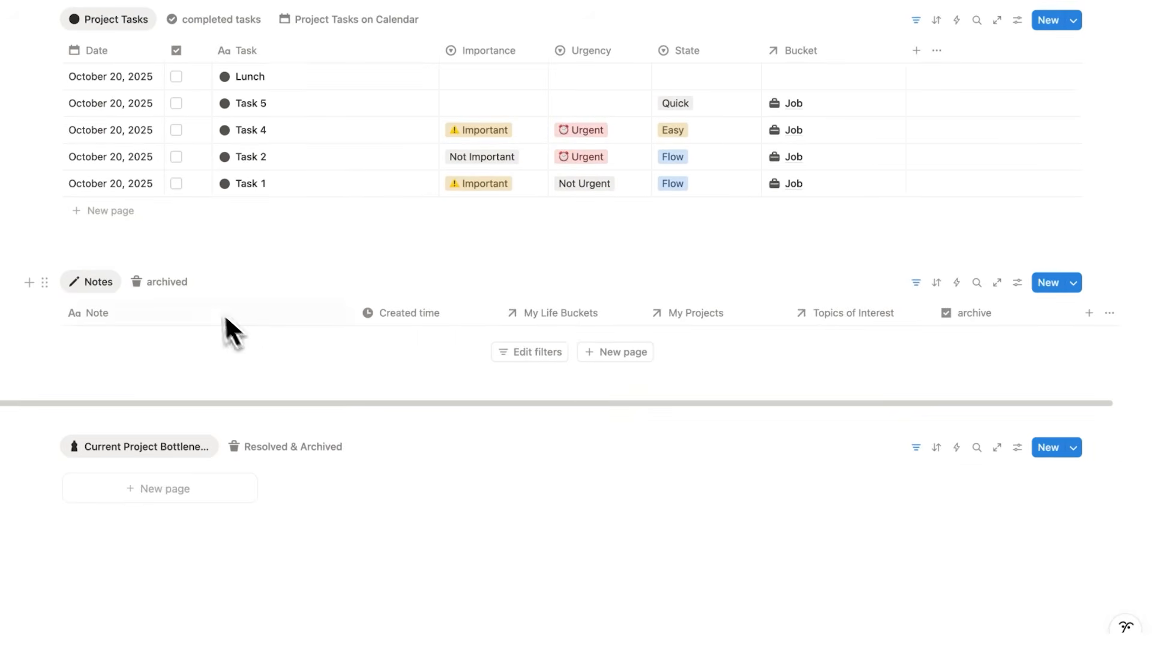
scroll(230, 492, up, 10)
drag(192, 168, 37, 170)
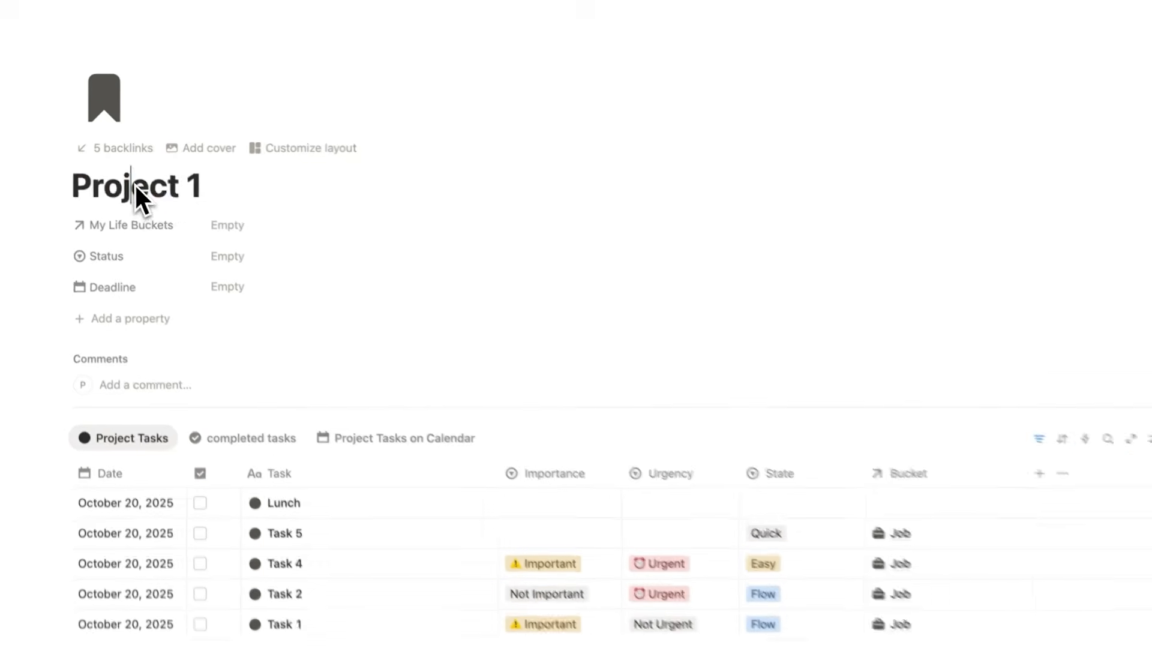
double_click(134, 191)
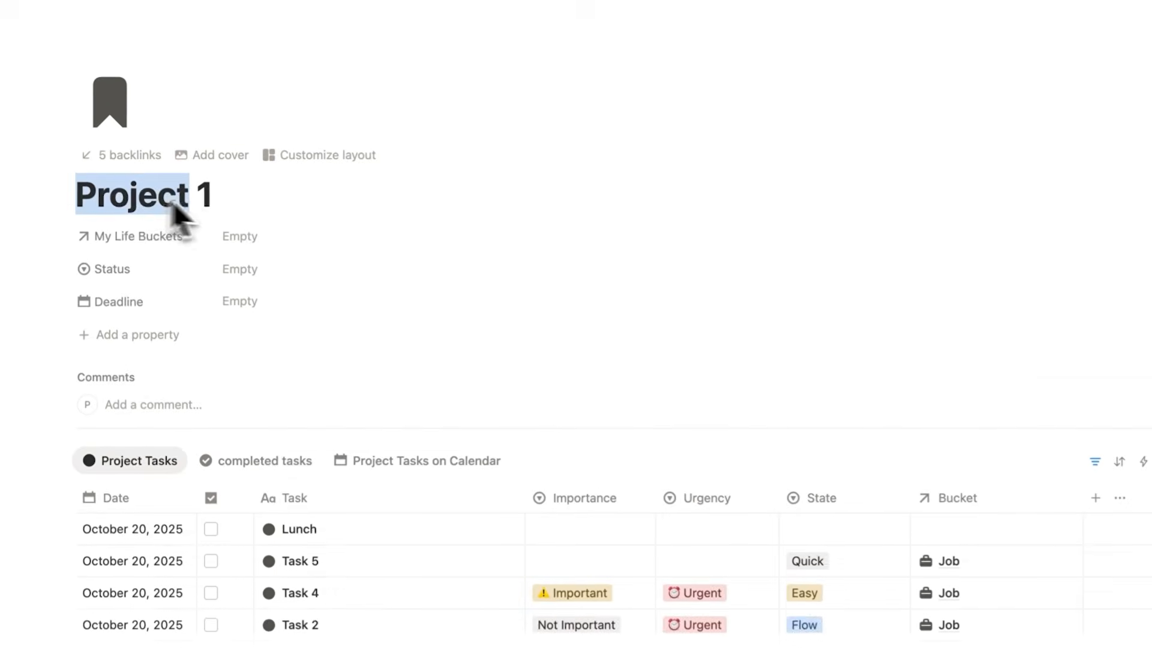
click(257, 207)
scroll(270, 231, down, 5)
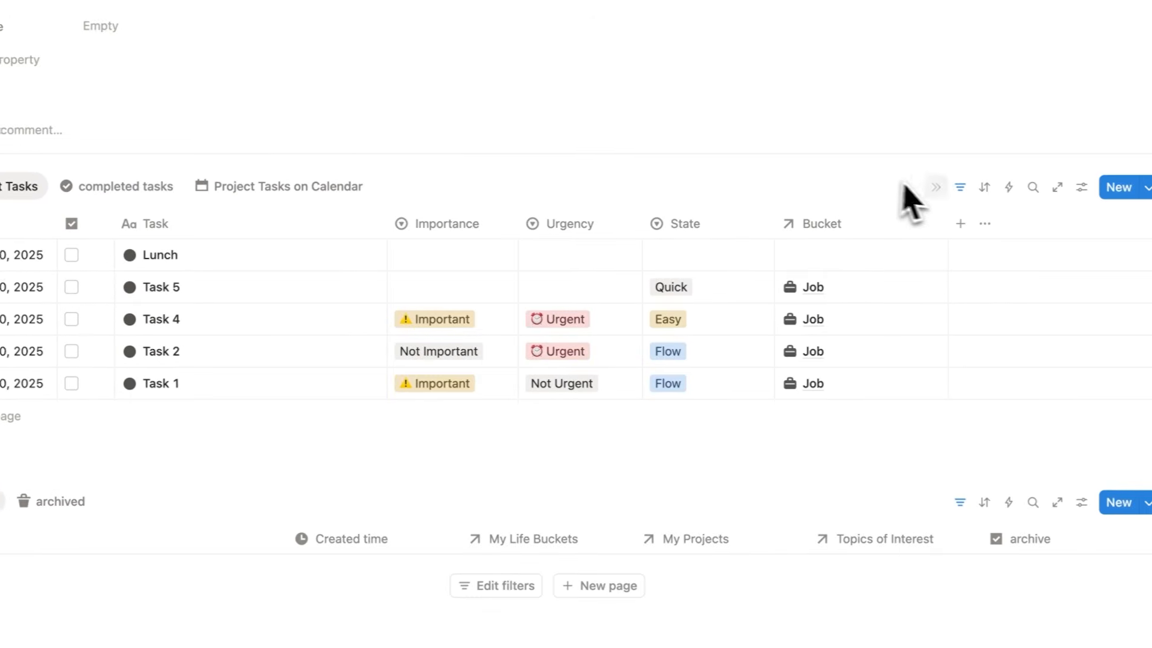
Inspect the filter rules of the Project Tasks view on the Project 1 page, and return to Headquarters.
click(946, 187)
click(99, 206)
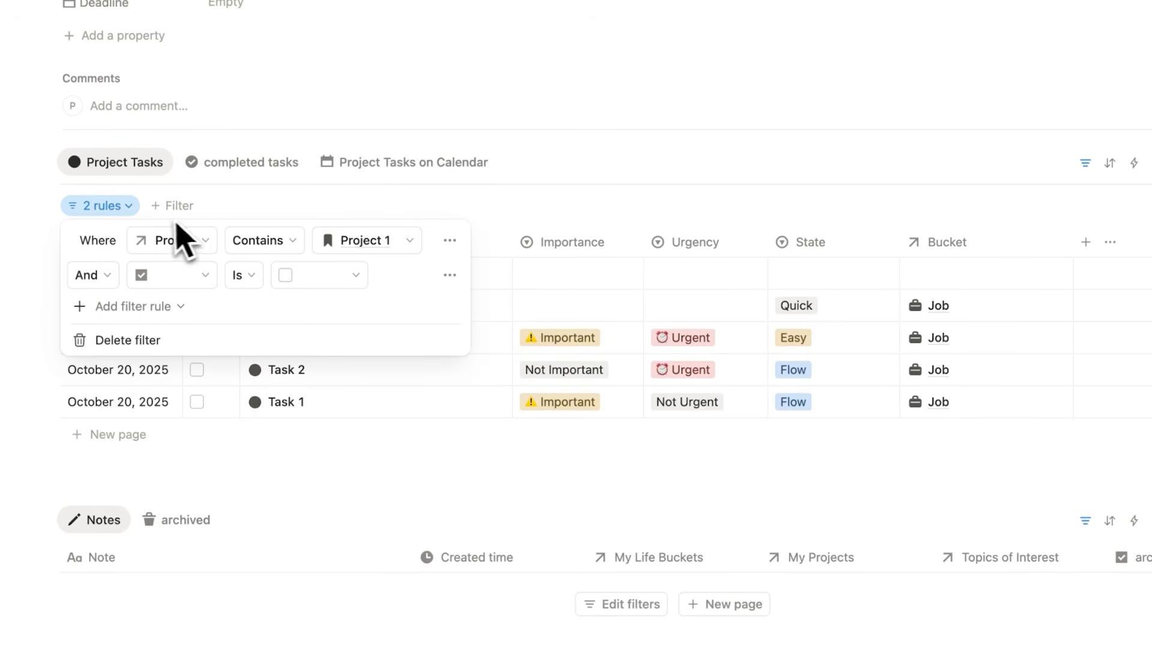
click(114, 210)
scroll(586, 403, down, 3)
scroll(270, 471, up, 7)
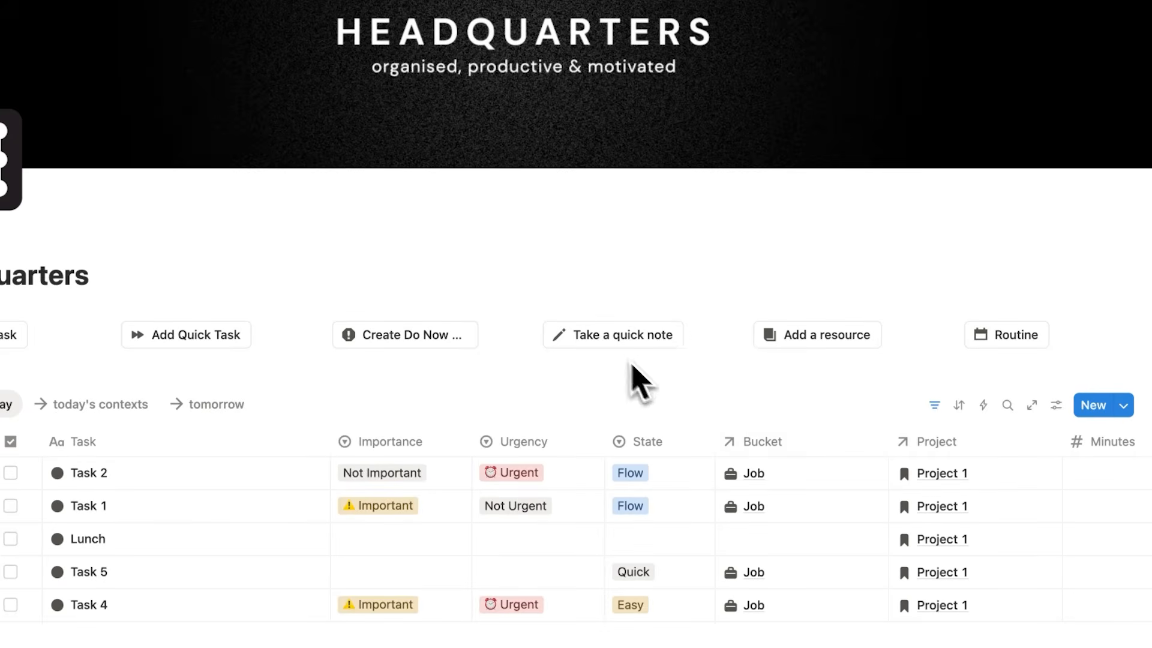
Create a quick note titled Note 1 with the body text "blah blah blah".
click(604, 341)
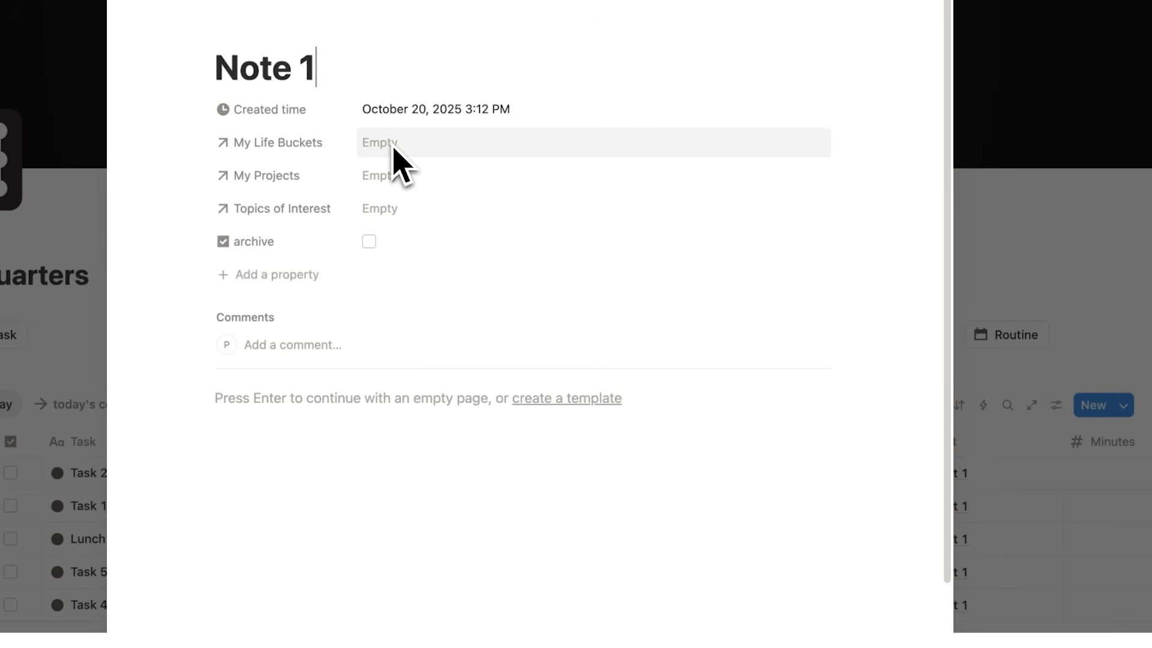
key(Return)
text(blah blah)
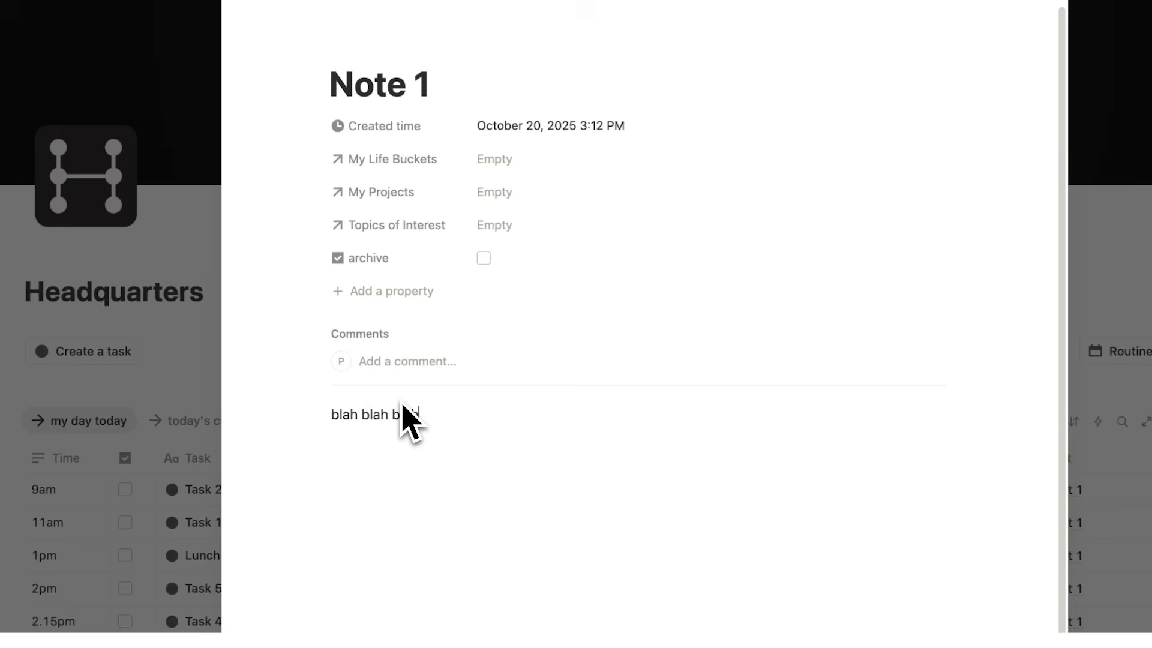
Link Note 1 to the Job life bucket and to Project 1, and close the note.
click(543, 159)
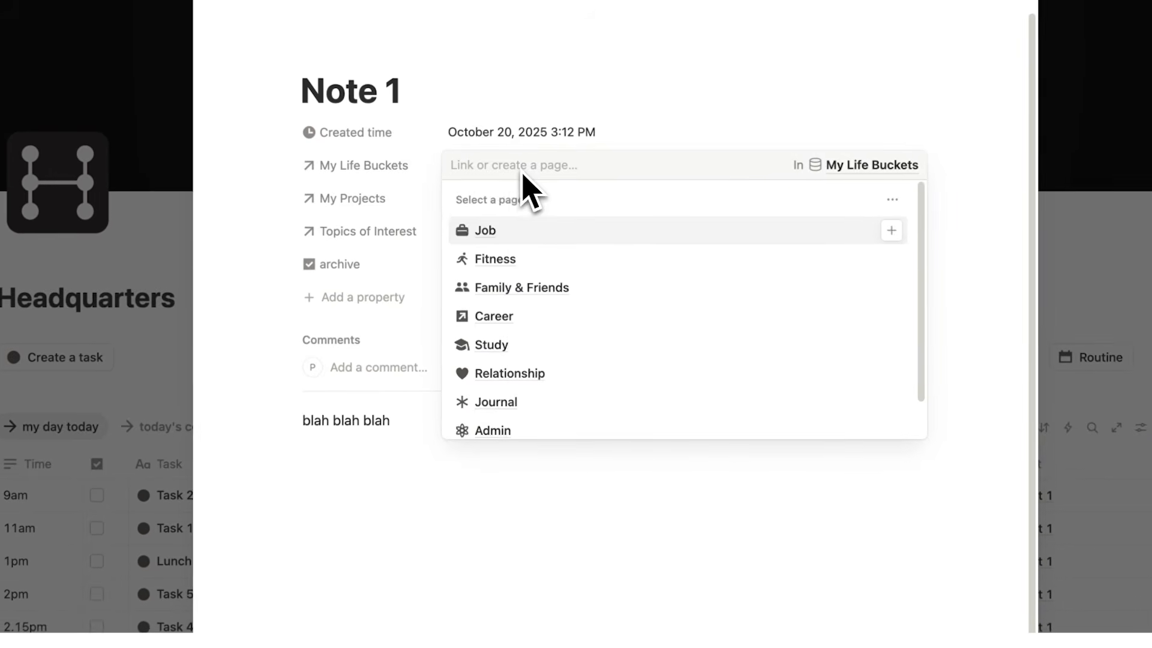
click(539, 224)
click(471, 206)
click(483, 202)
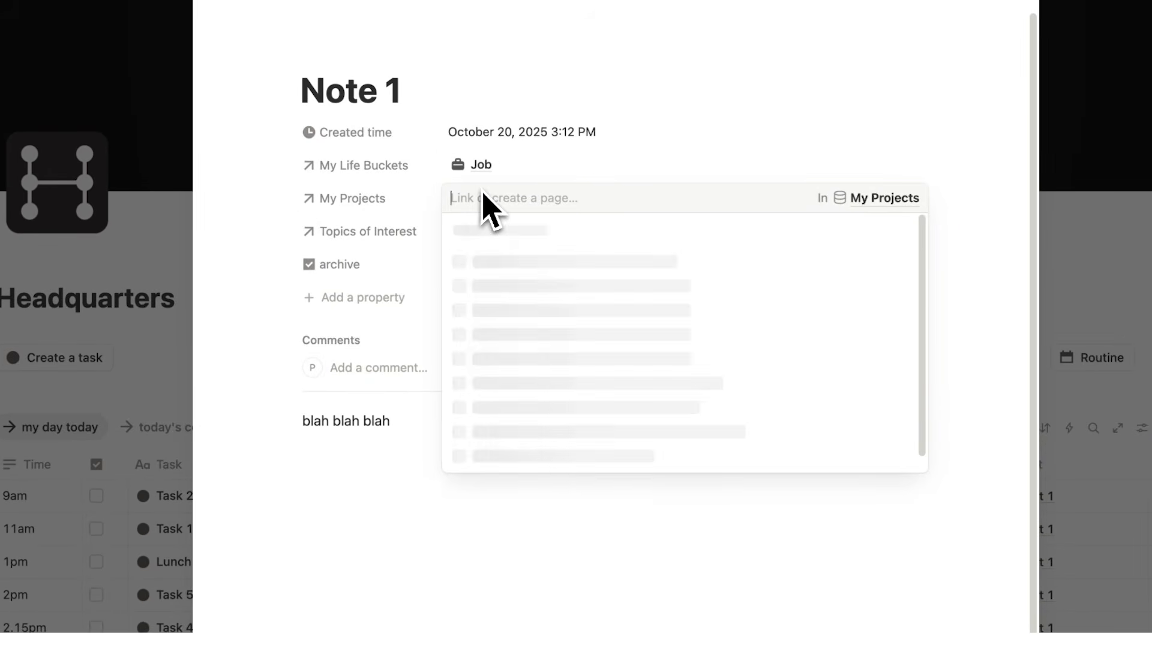
click(543, 262)
click(285, 226)
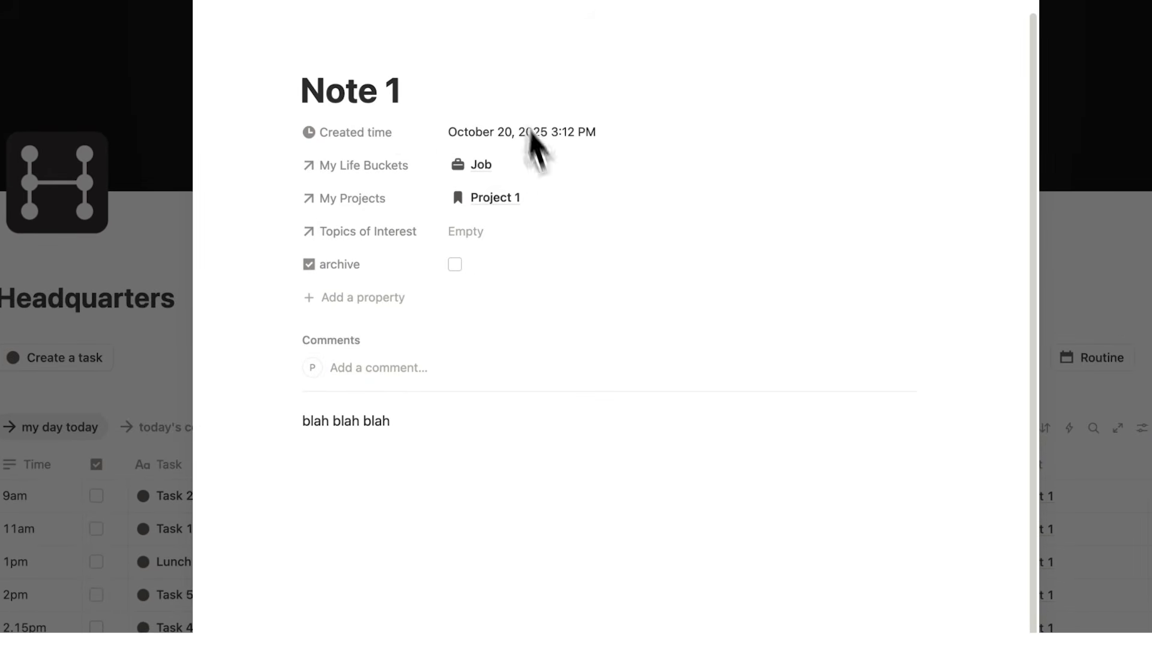
click(1068, 258)
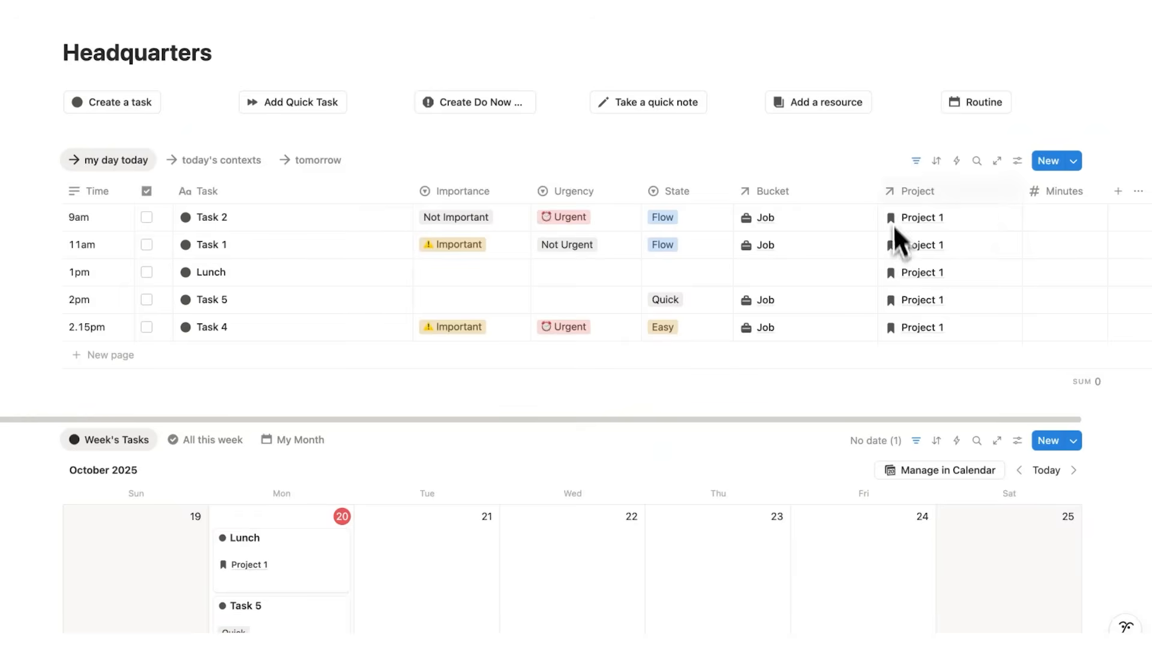
Reopen the Project 1 page from Task 2 as a full page and check its linked tasks and notes.
click(924, 224)
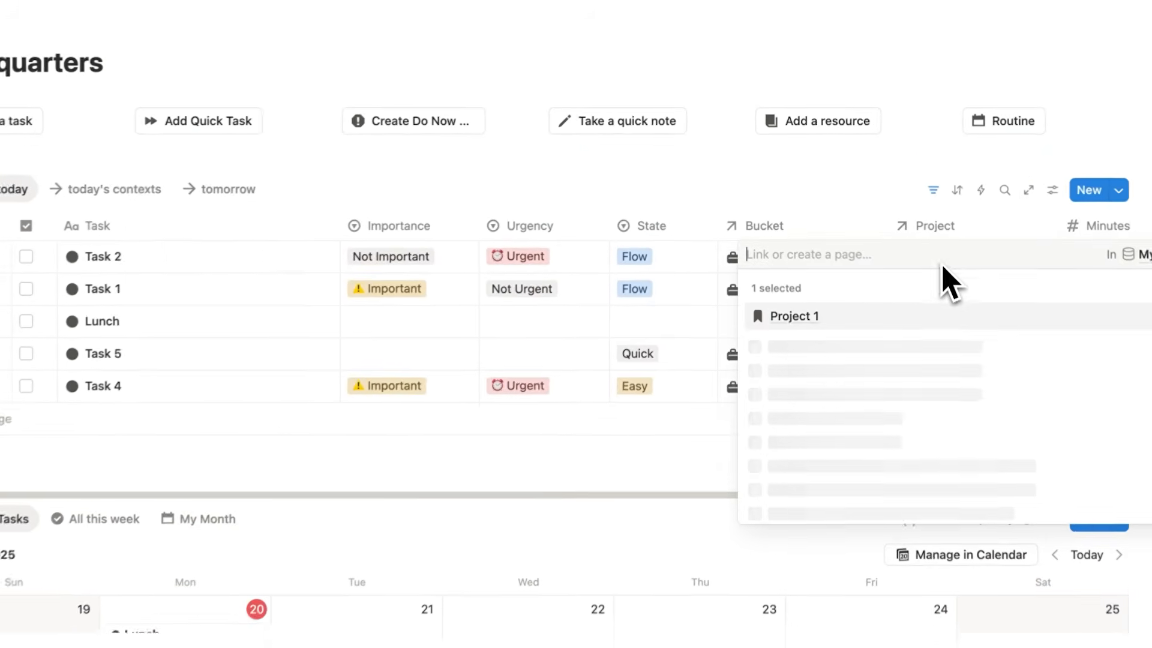
click(813, 267)
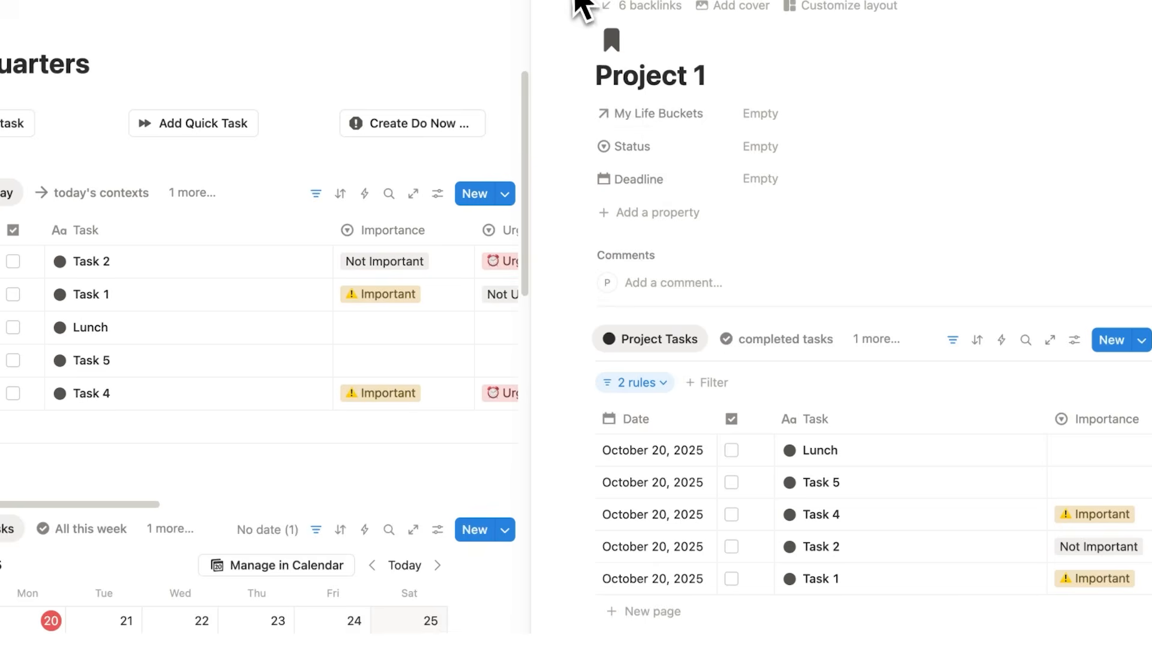
click(572, 0)
scroll(293, 465, down, 5)
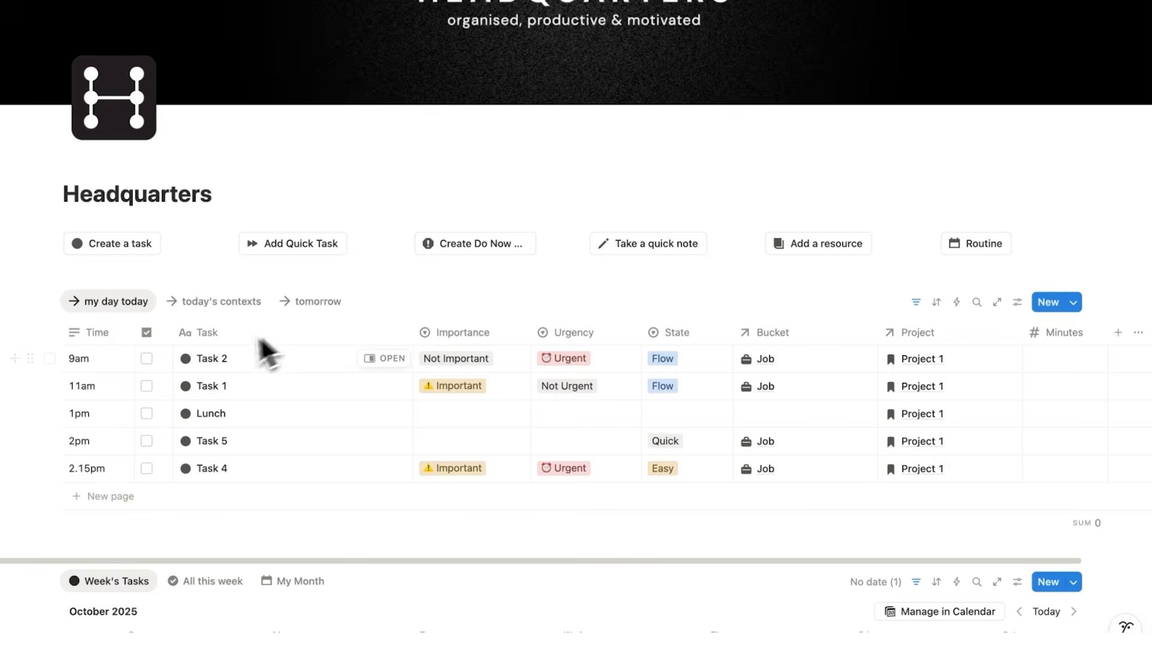
Mark Task 2, Task 1, Lunch, Task 5 and Task 4 as done in the my day today list.
click(147, 359)
click(147, 385)
click(147, 413)
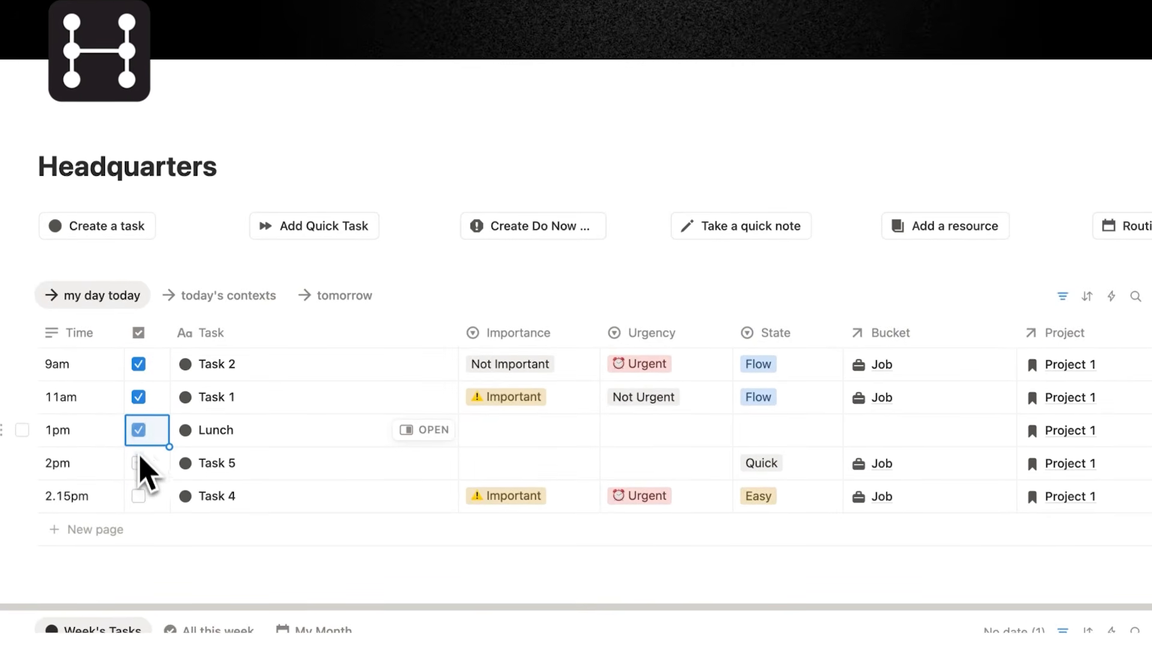
click(143, 502)
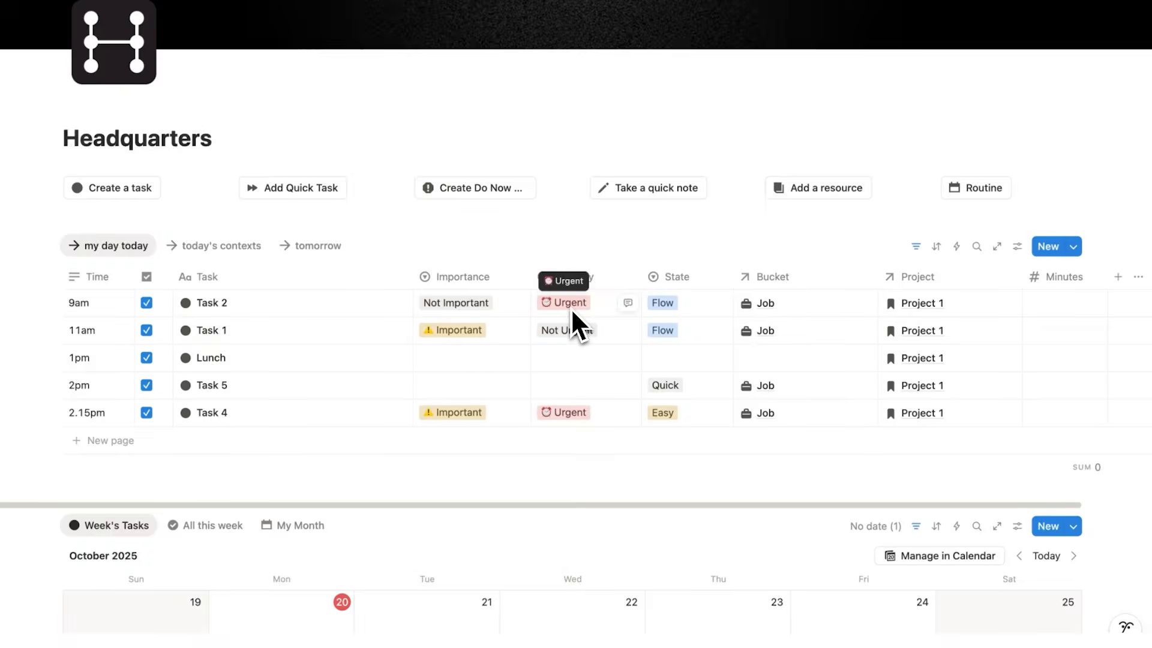
Open the Moved the Needle workspace as a full page.
scroll(571, 308, down, 20)
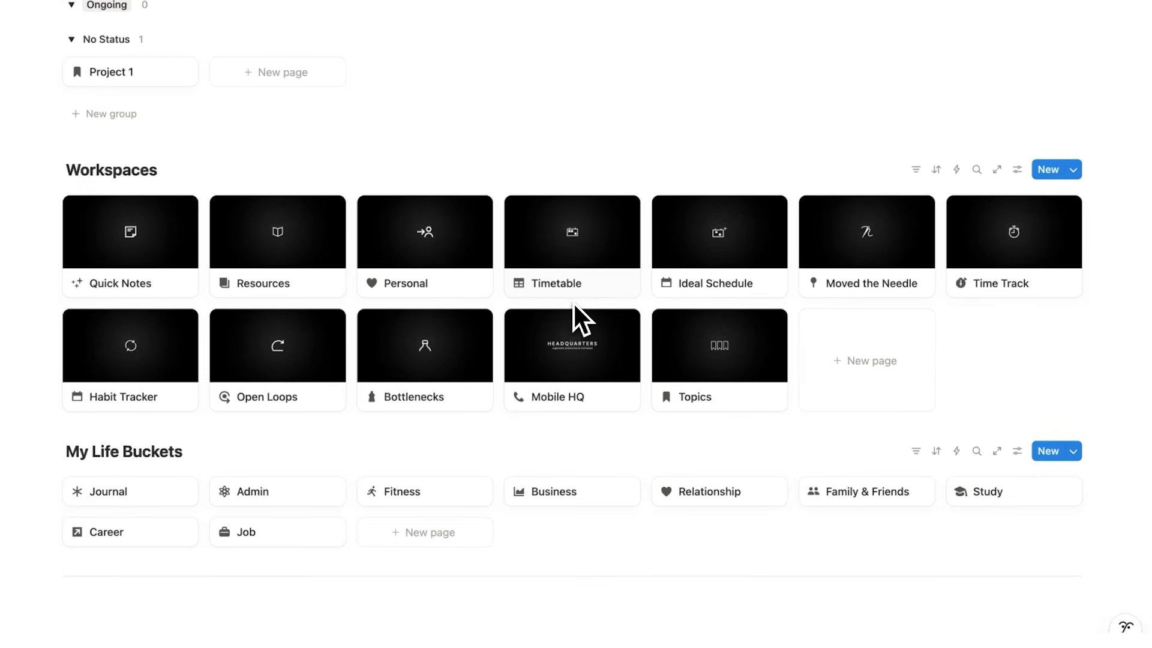
click(833, 264)
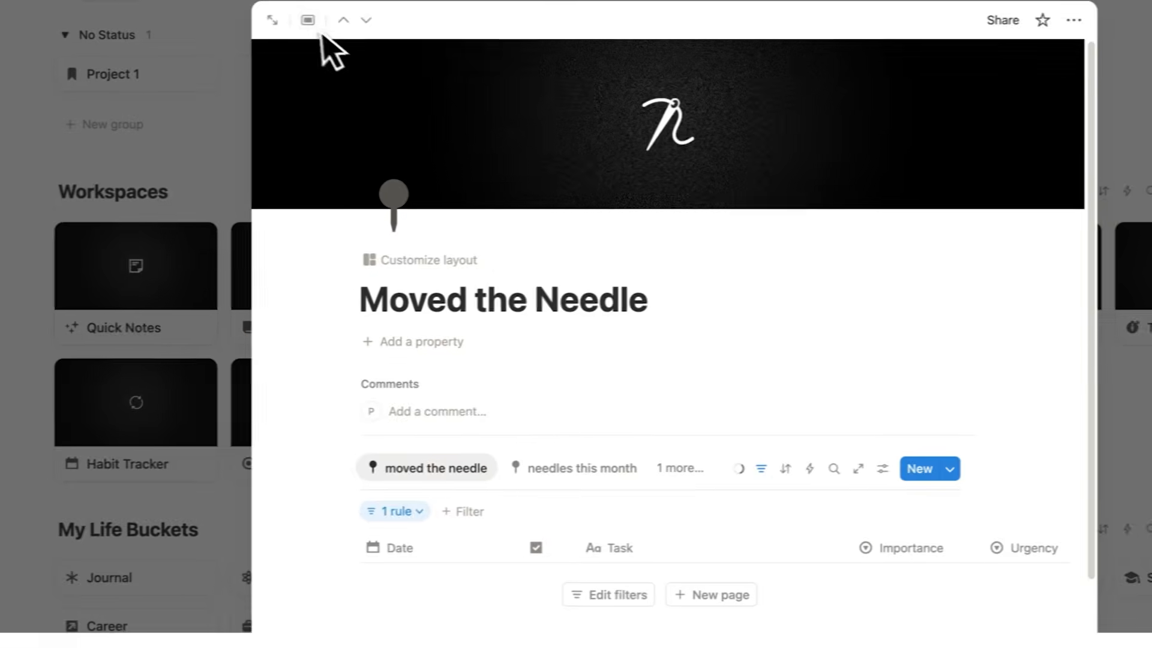
click(273, 21)
drag(414, 312, 114, 321)
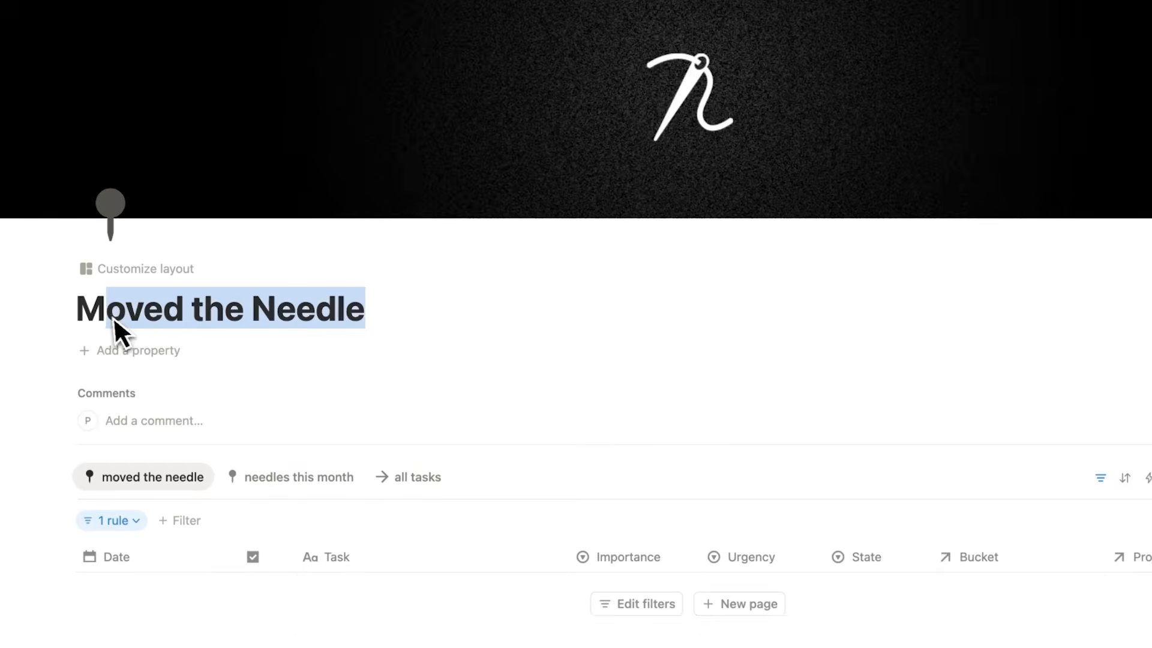
click(387, 300)
scroll(391, 303, down, 2)
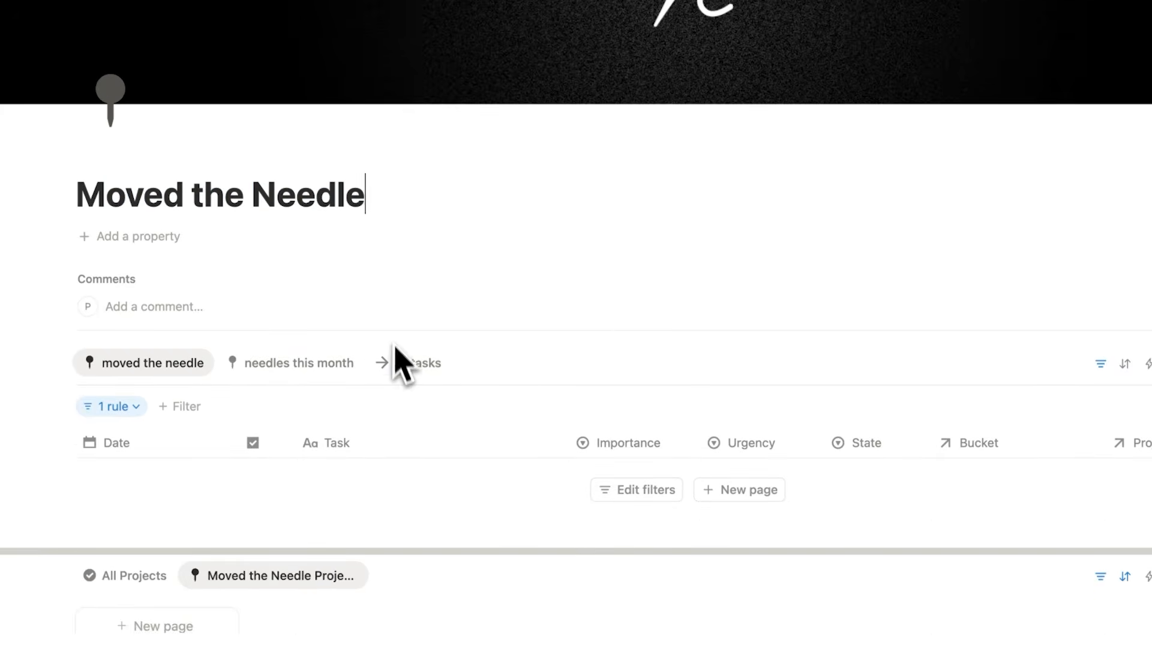
Show the all tasks view of Moved the Needle and look at the Importance options for the Lunch task.
click(399, 363)
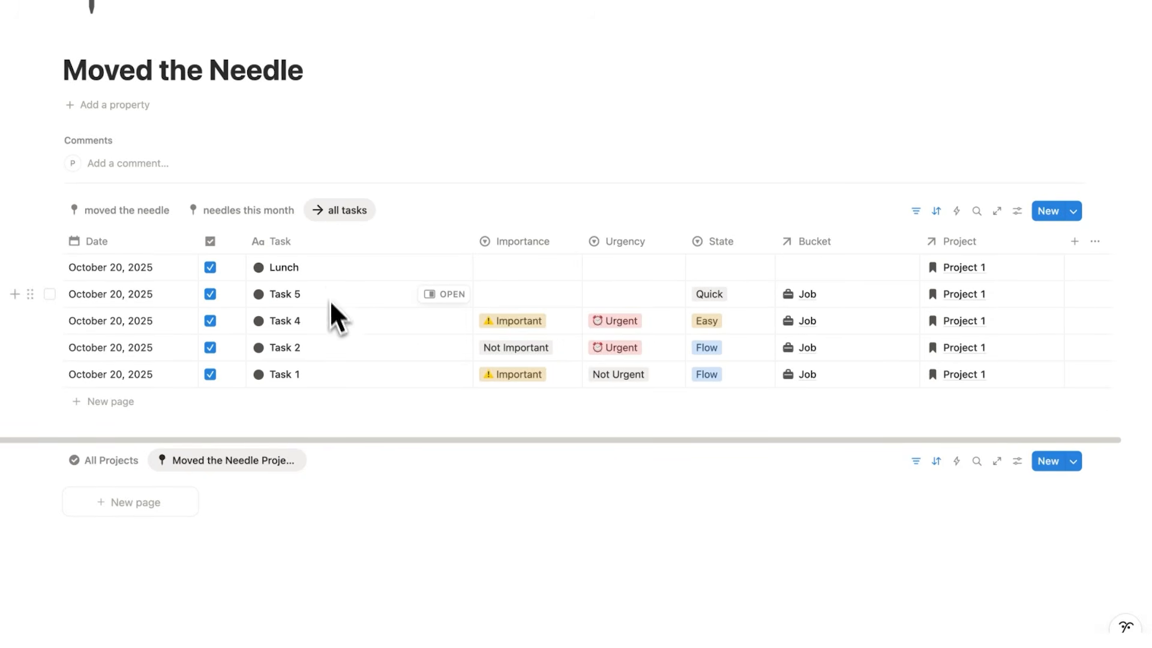
scroll(329, 309, up, 3)
drag(384, 281, 80, 298)
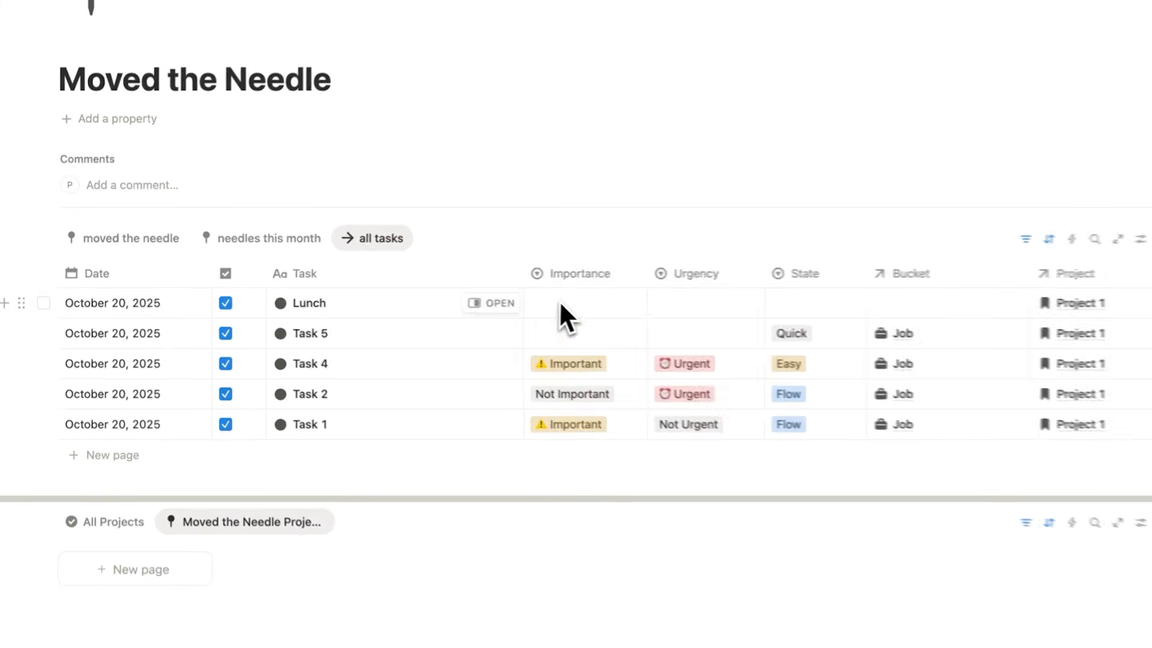
click(567, 312)
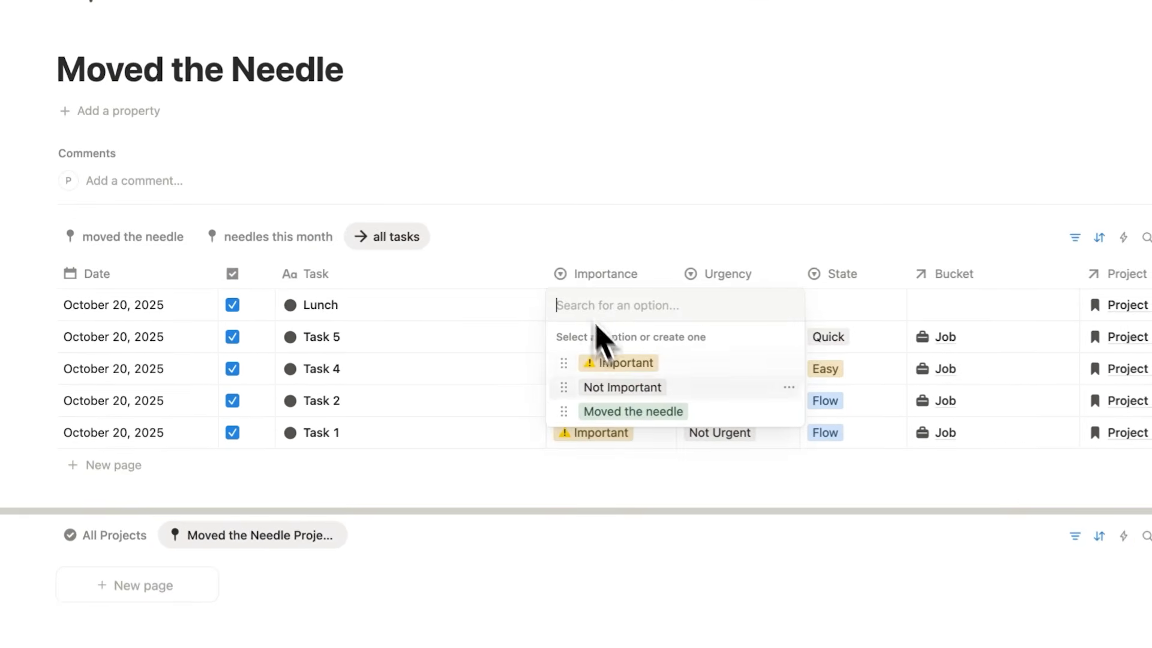
click(381, 339)
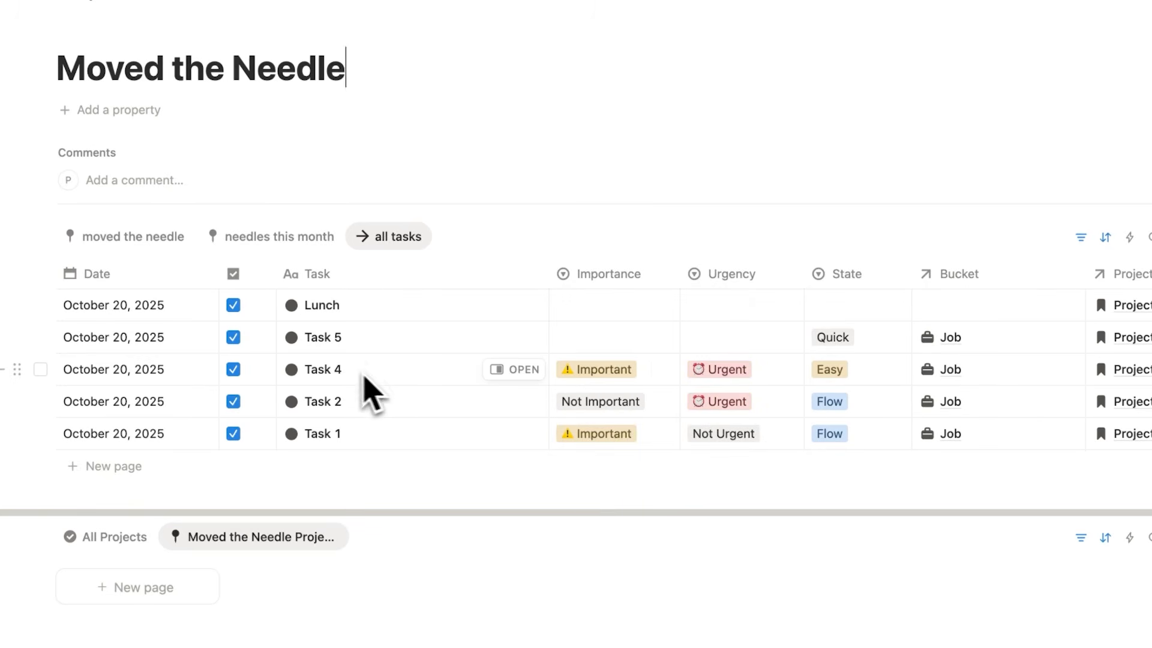
Set the Importance of Task 4 to Moved the needle and switch to the moved the needle view.
click(577, 383)
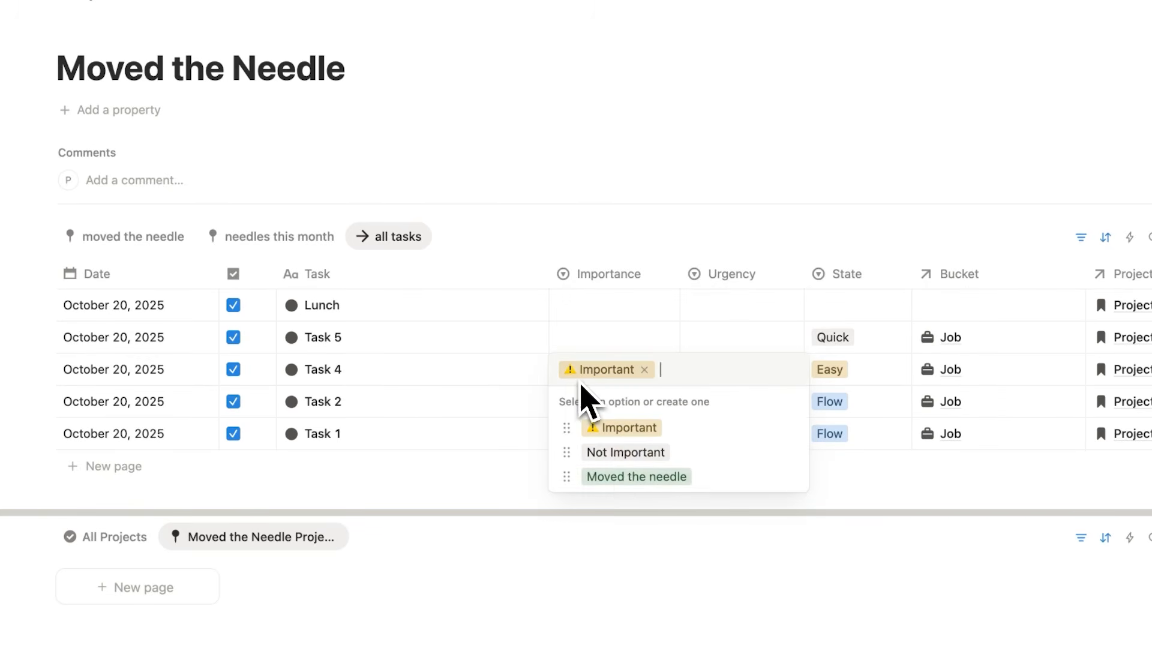
click(621, 480)
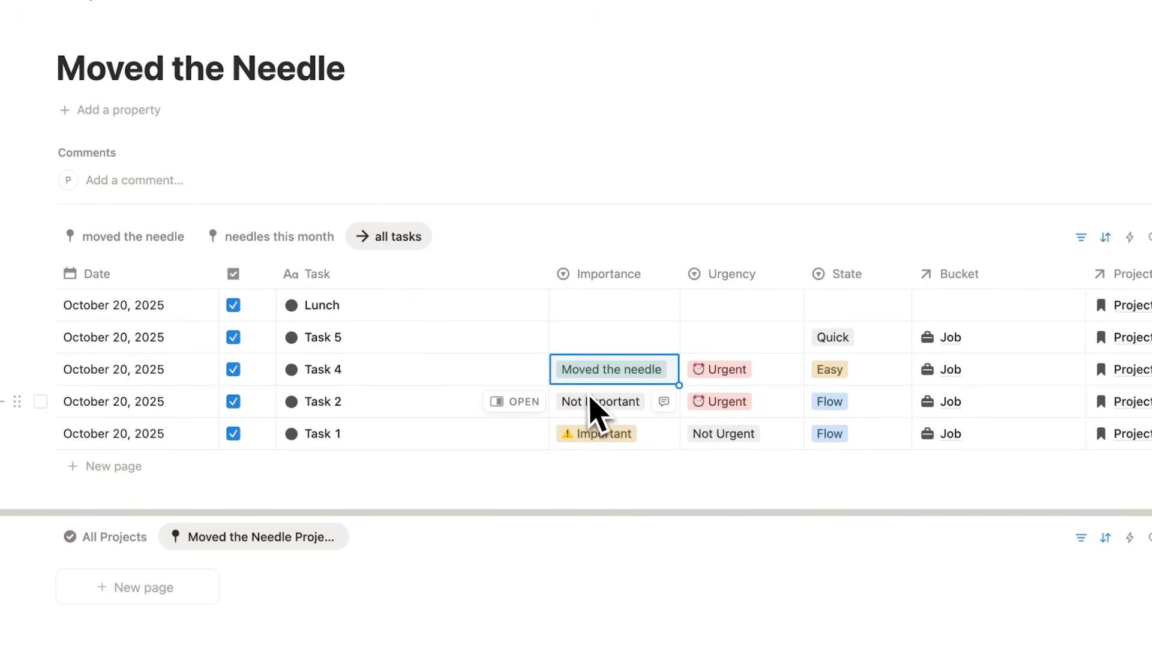
click(150, 240)
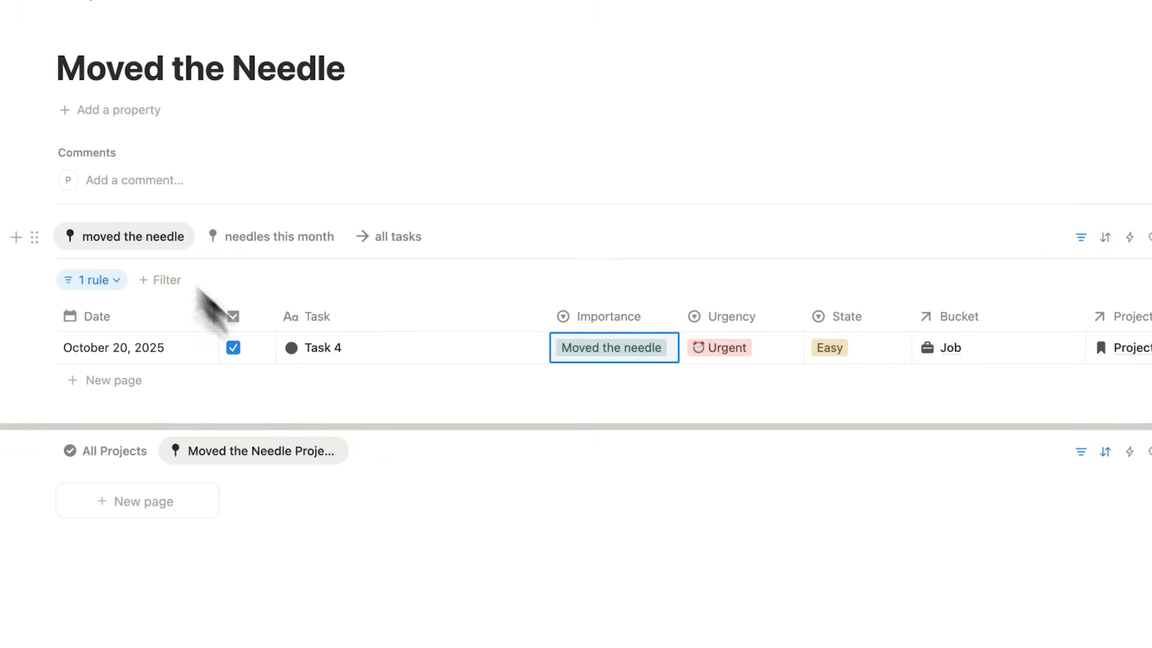